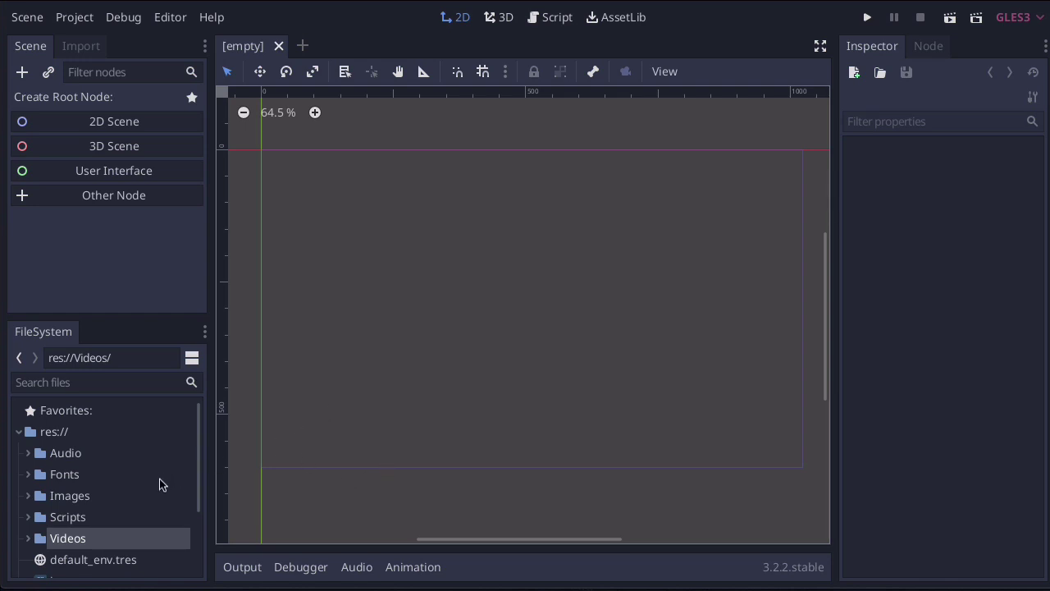
Step: Open Main Menu.tscn from the FileSystem dock
{"action": "scroll", "coordinate": [161, 484], "scroll_direction": "down", "scroll_amount": 3}
{"action": "scroll", "coordinate": [161, 484], "scroll_direction": "up", "scroll_amount": 3}
{"action": "scroll", "coordinate": [161, 484], "scroll_direction": "down", "scroll_amount": 1}
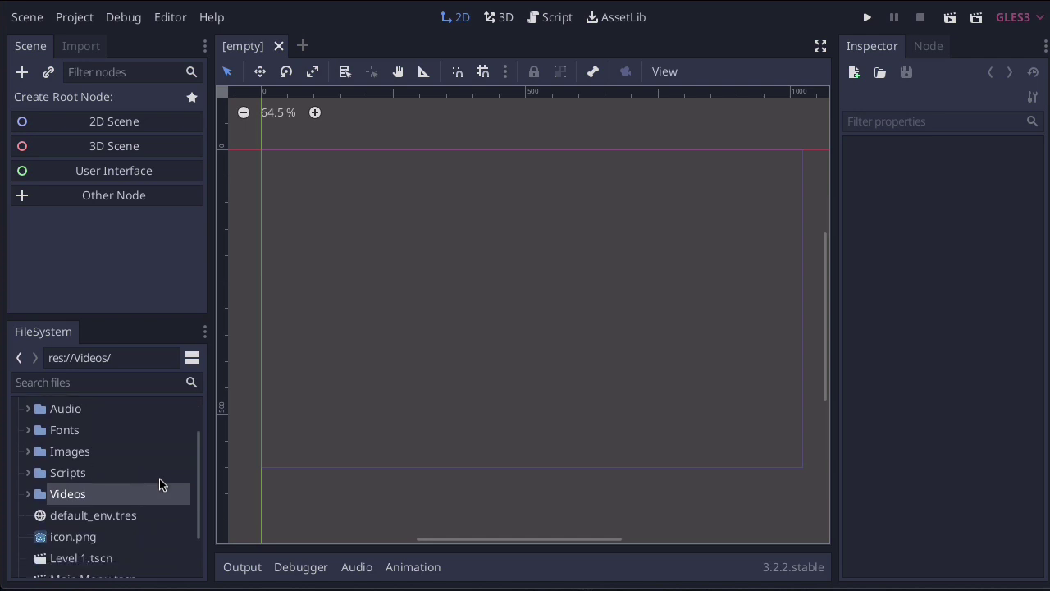
{"action": "scroll", "coordinate": [161, 484], "scroll_direction": "down", "scroll_amount": 2}
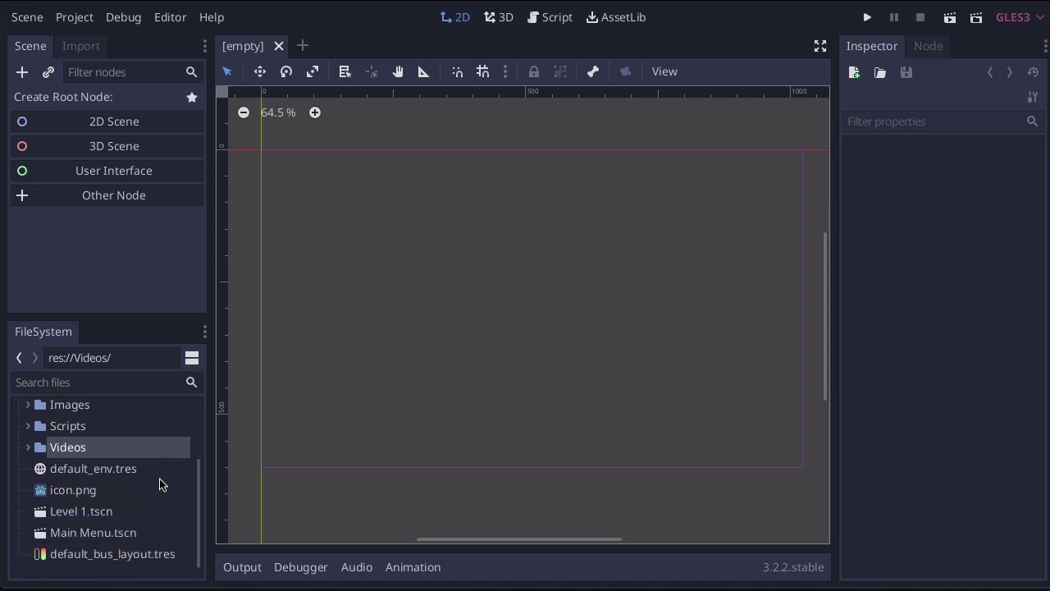
{"action": "left_click", "coordinate": [85, 534]}
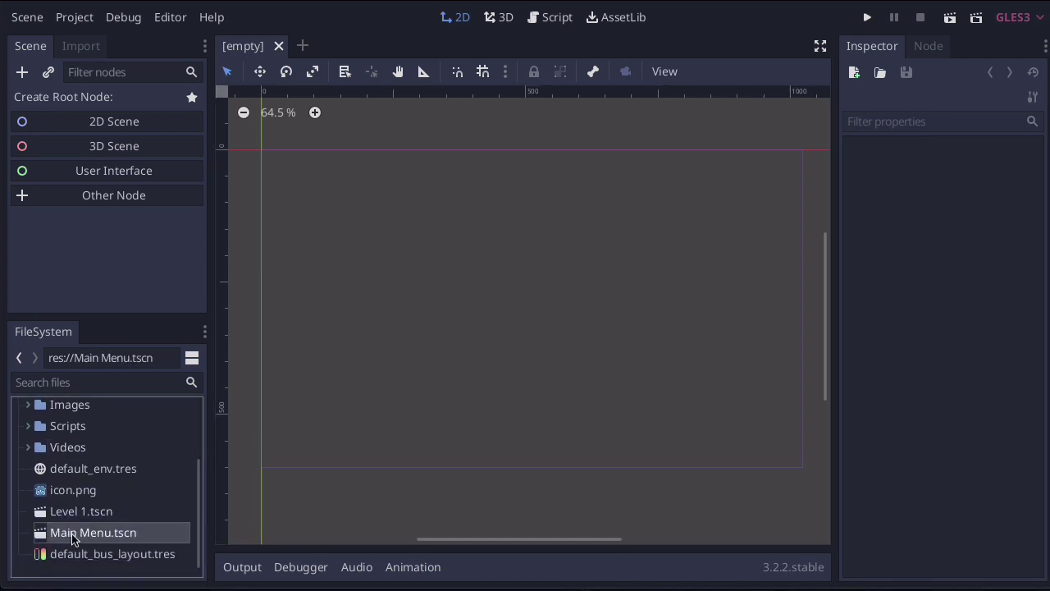
{"action": "double_click", "coordinate": [86, 533]}
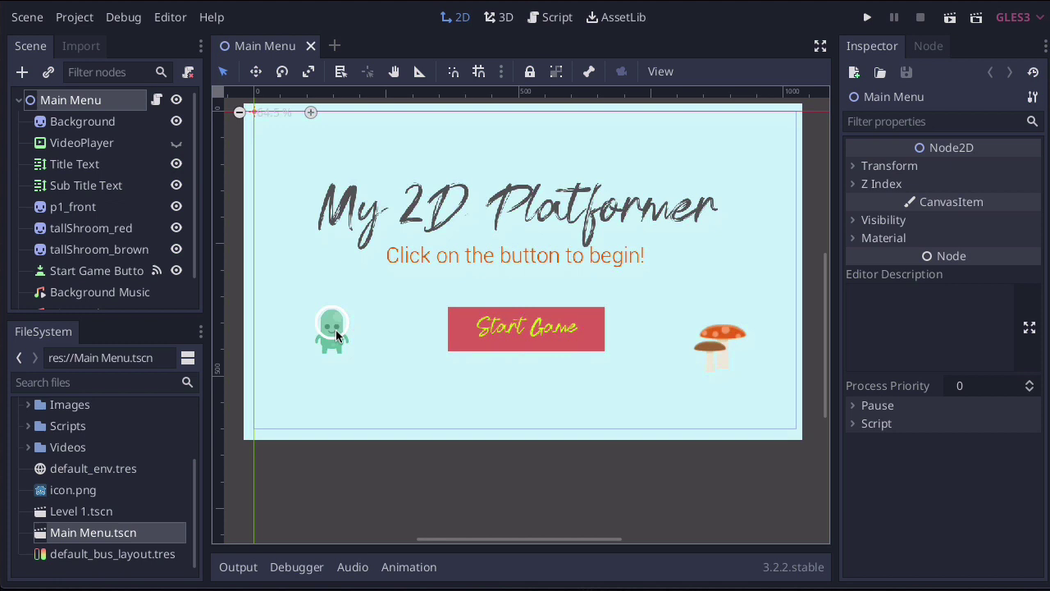
Step: Add an AnimationPlayer child node under the Main Menu root node
{"action": "left_click", "coordinate": [65, 106]}
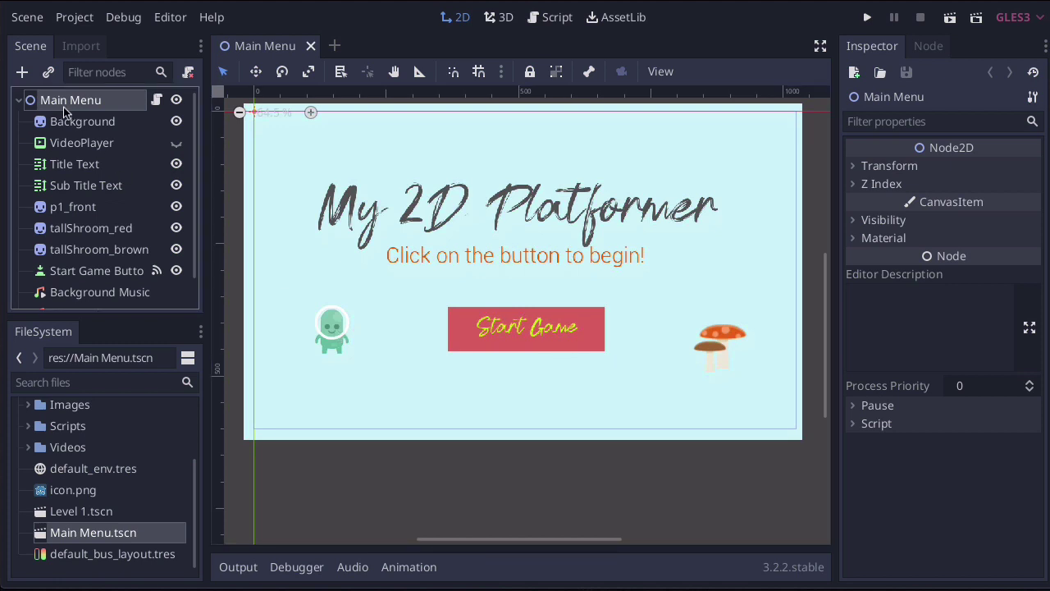
{"action": "left_click", "coordinate": [22, 75]}
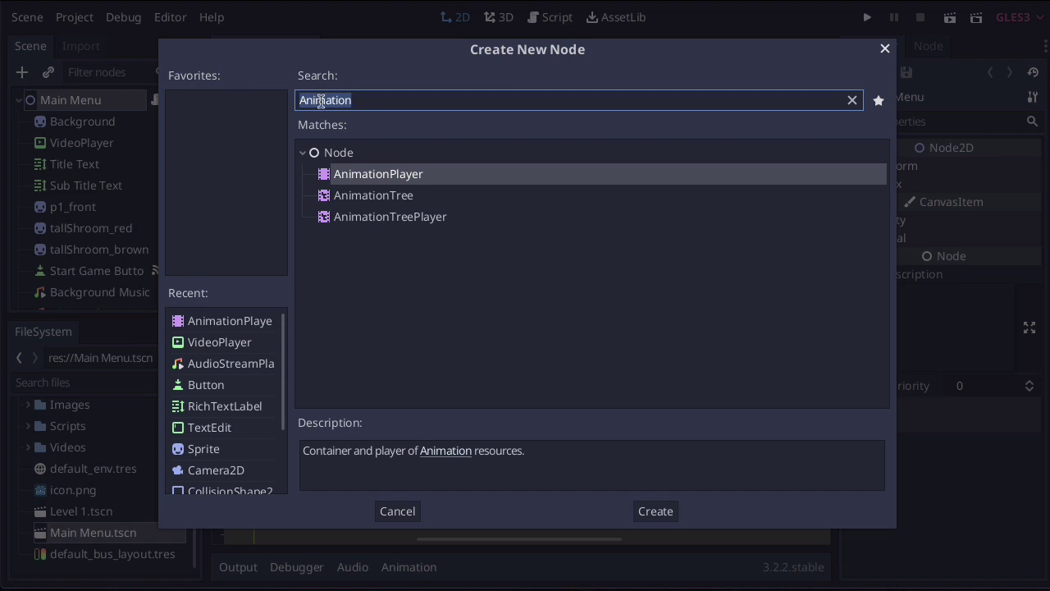
{"action": "type", "text": "A"}
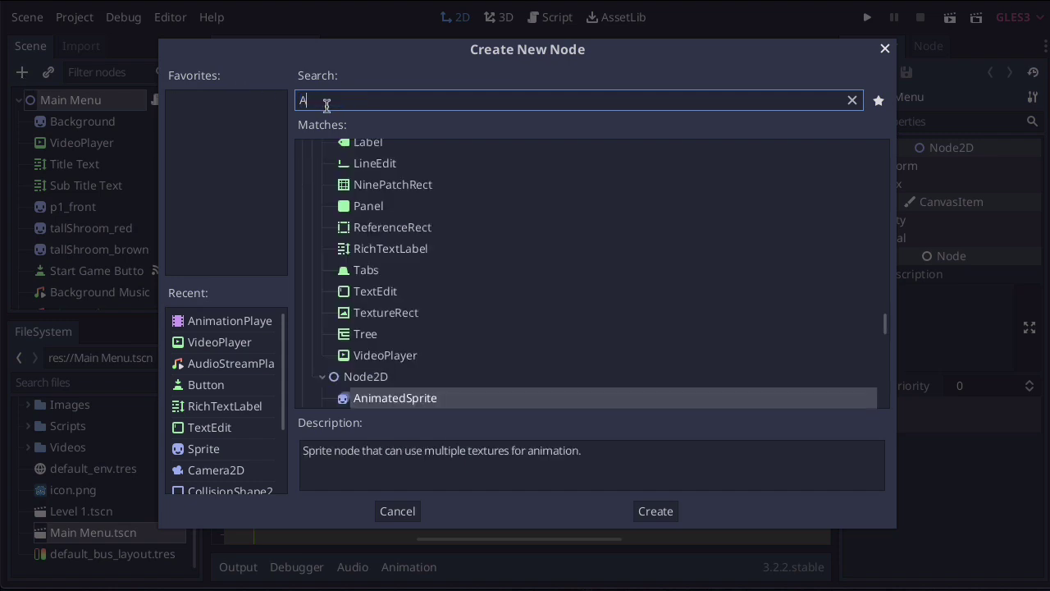
{"action": "type", "text": "nimation"}
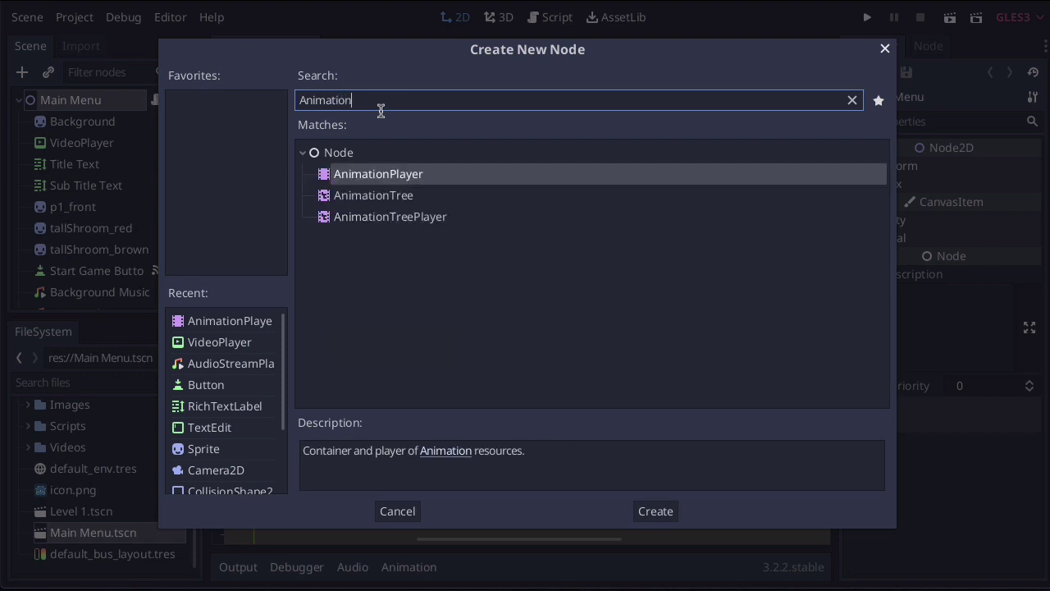
{"action": "double_click", "coordinate": [379, 174]}
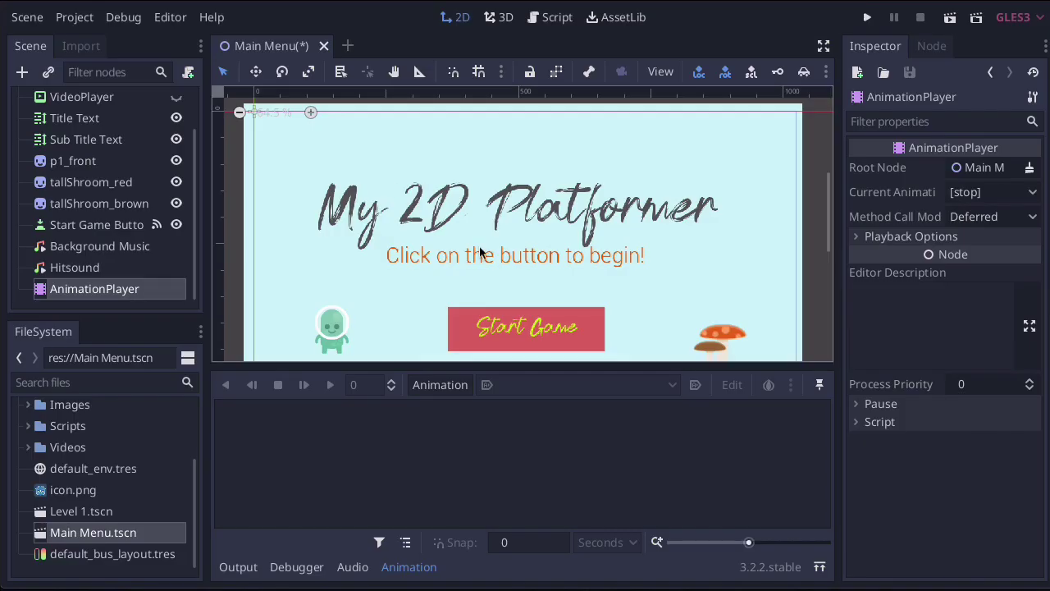
{"action": "scroll", "coordinate": [479, 246], "scroll_direction": "down", "scroll_amount": 4}
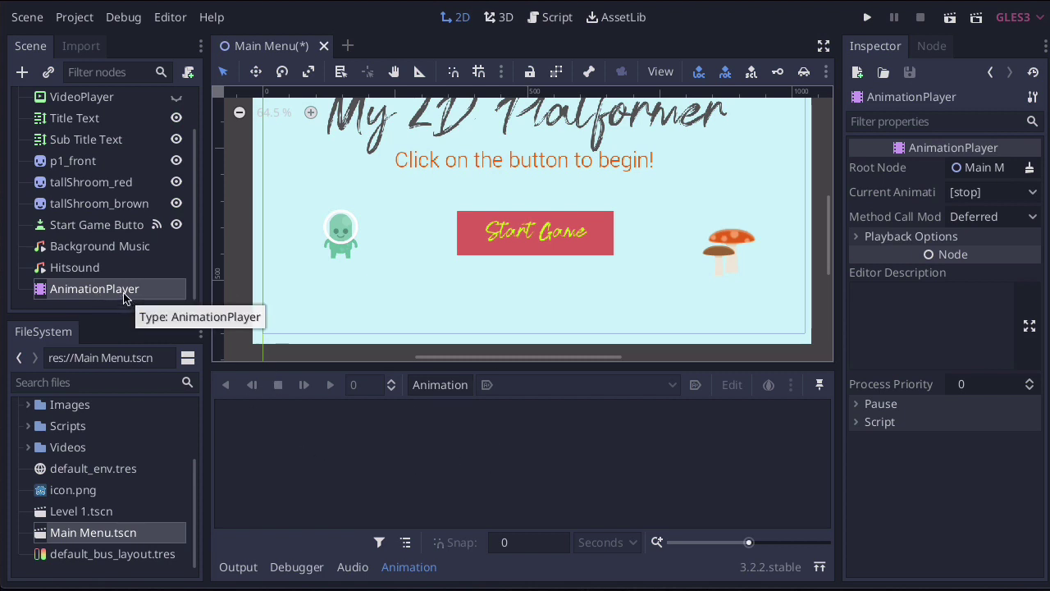
Step: Set the AnimationPlayer's Root Node to p1_front, leaving Current Animation unchanged
{"action": "left_click", "coordinate": [980, 169]}
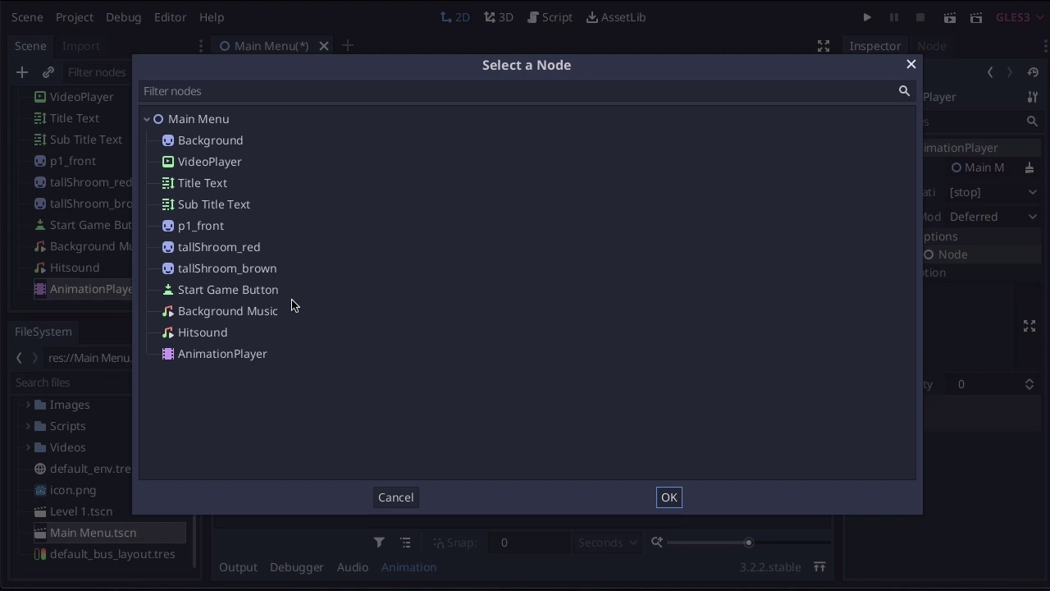
{"action": "left_click", "coordinate": [200, 234]}
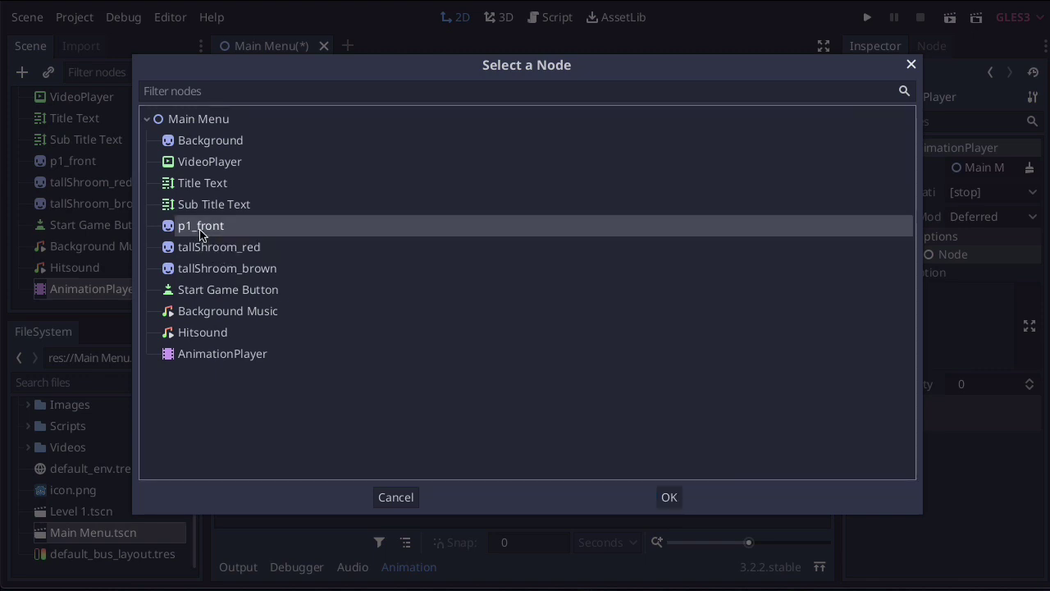
{"action": "left_click", "coordinate": [671, 496]}
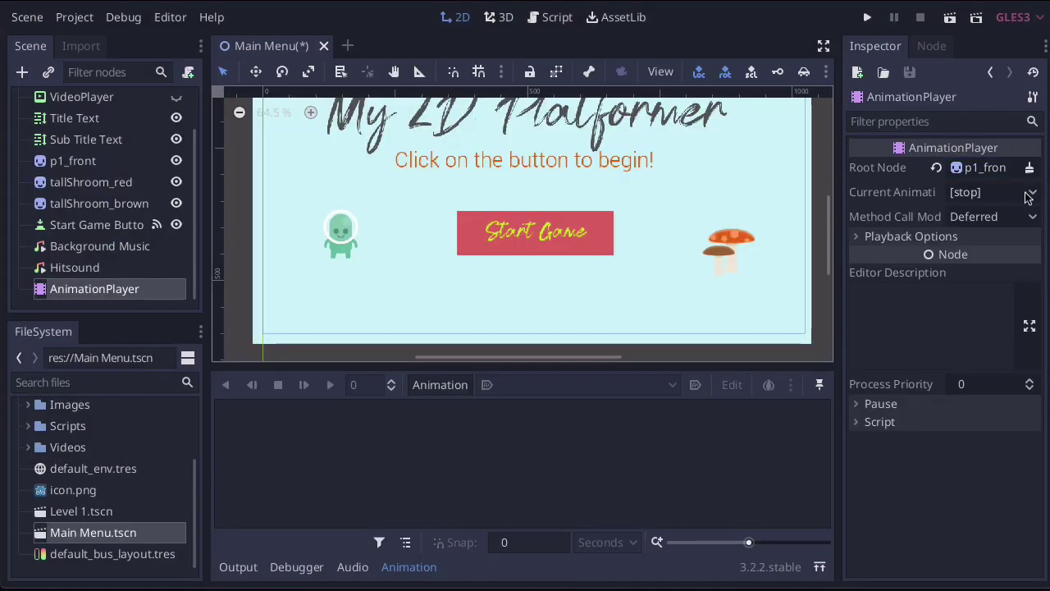
{"action": "left_click", "coordinate": [1031, 194]}
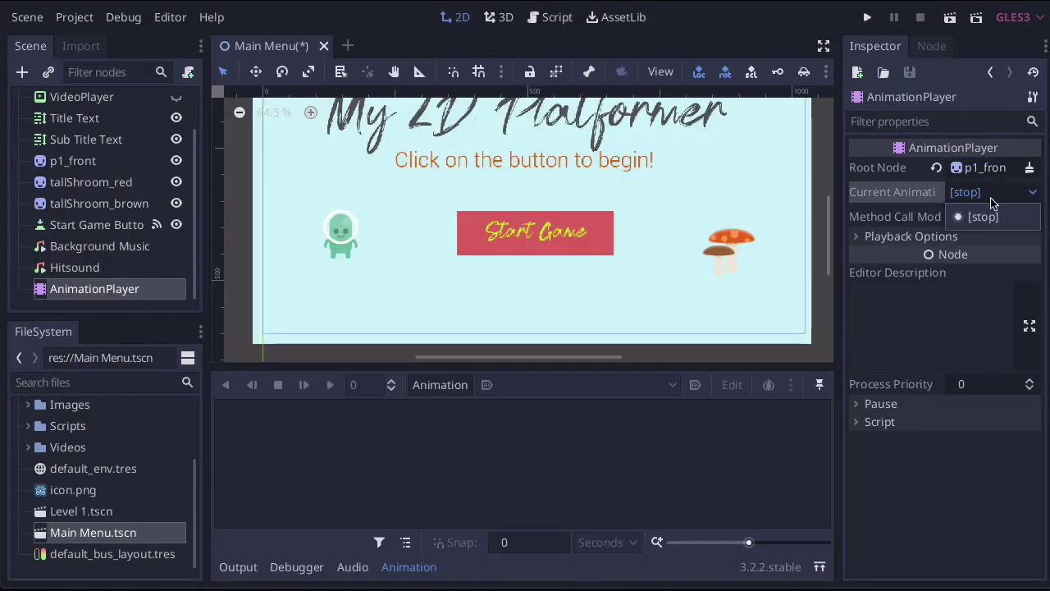
{"action": "left_click", "coordinate": [925, 197]}
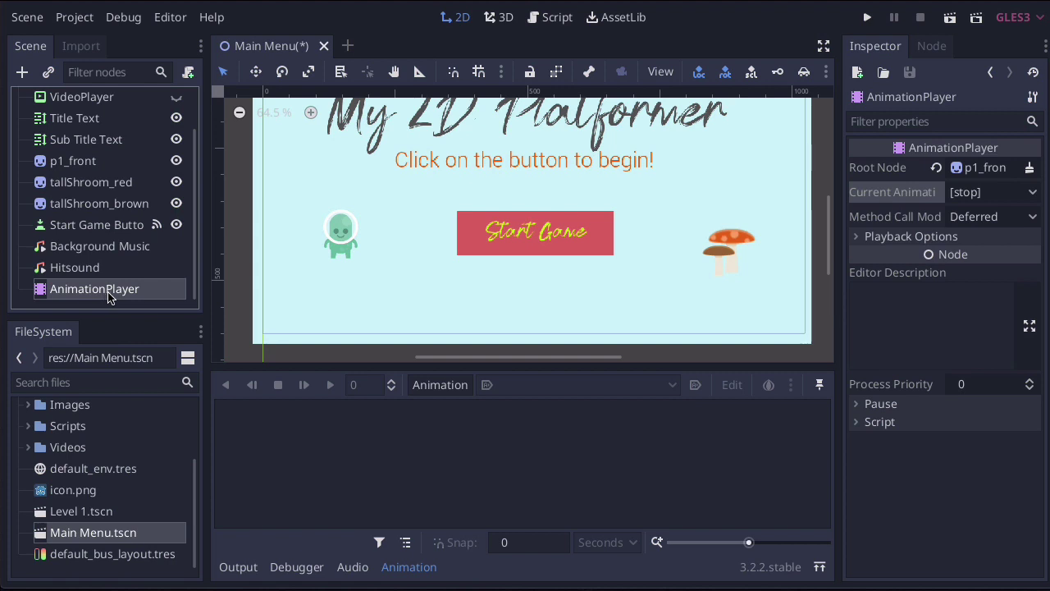
Step: Create an animation named New Anim 1 and make it the current animation
{"action": "left_click", "coordinate": [439, 387]}
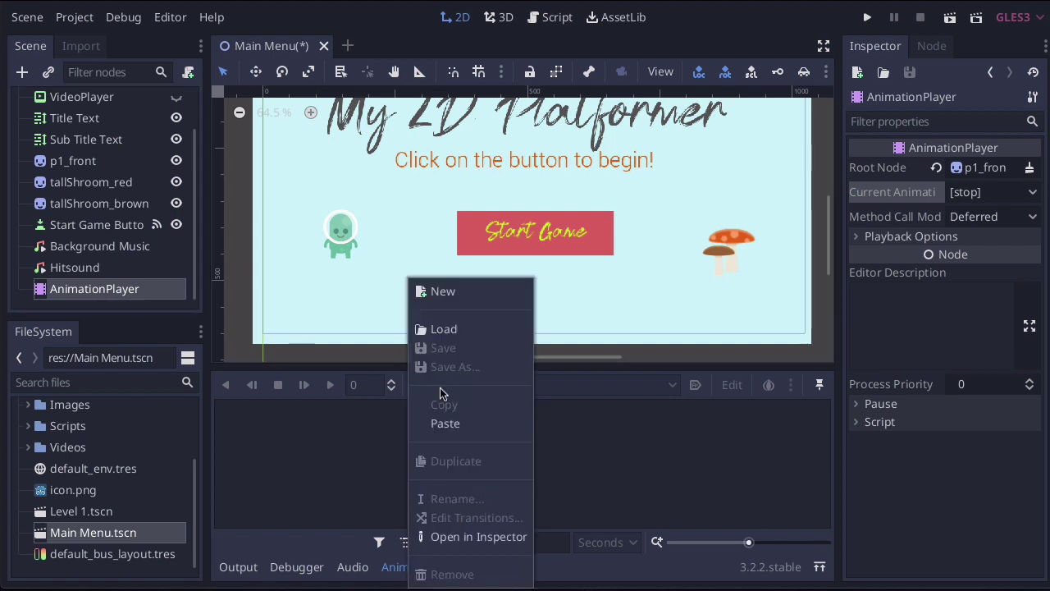
{"action": "left_click", "coordinate": [447, 295]}
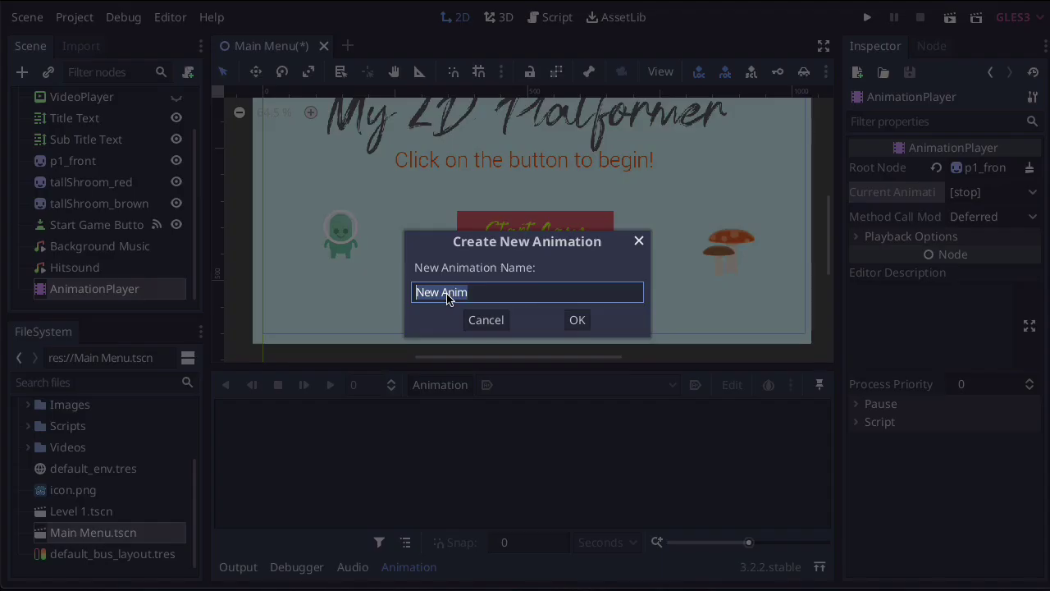
{"action": "left_click", "coordinate": [481, 291]}
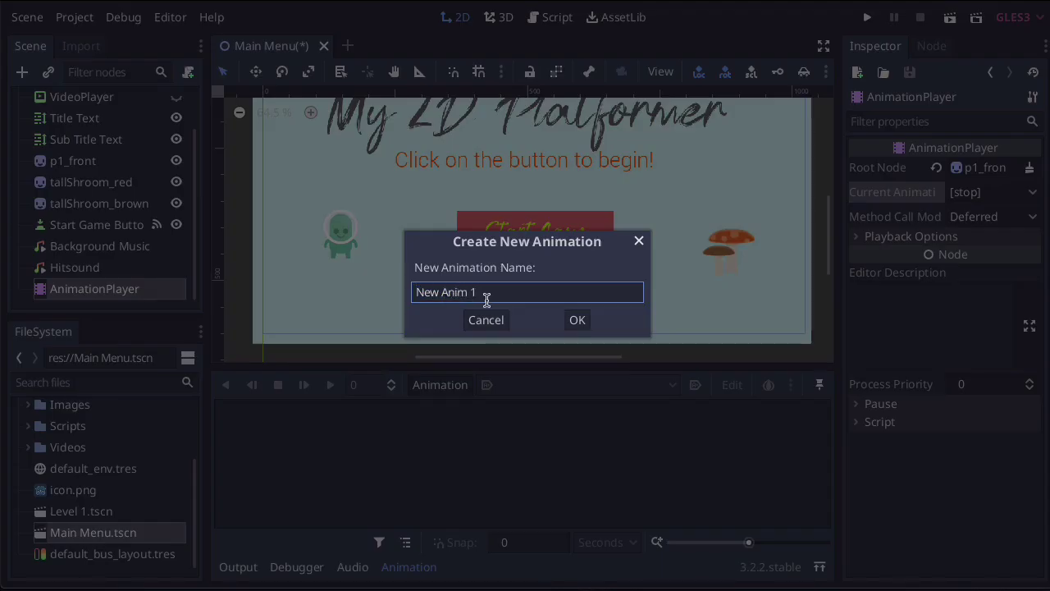
{"action": "left_click", "coordinate": [577, 321]}
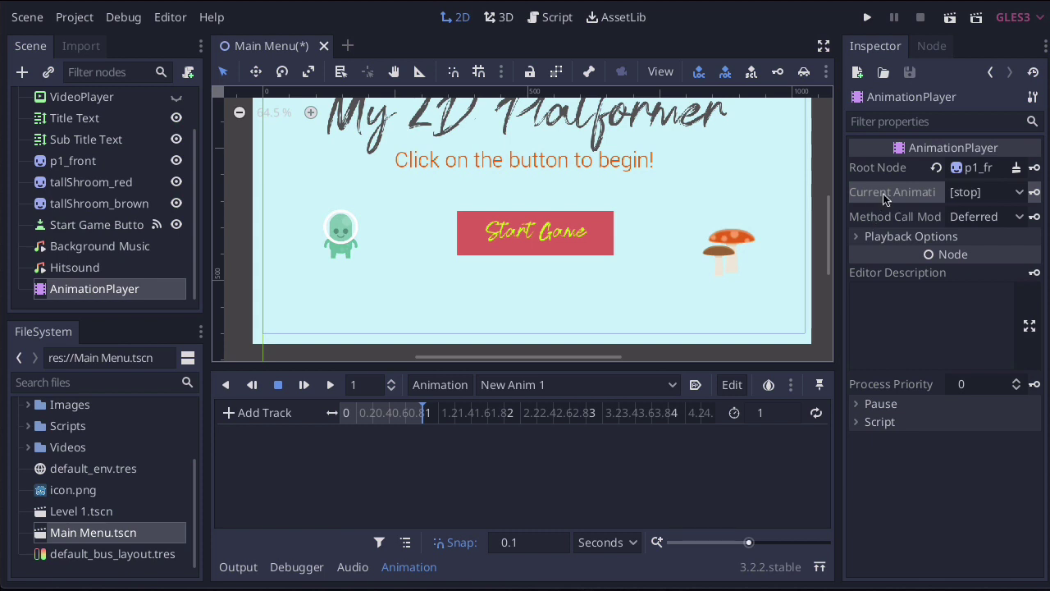
{"action": "left_click", "coordinate": [1021, 193]}
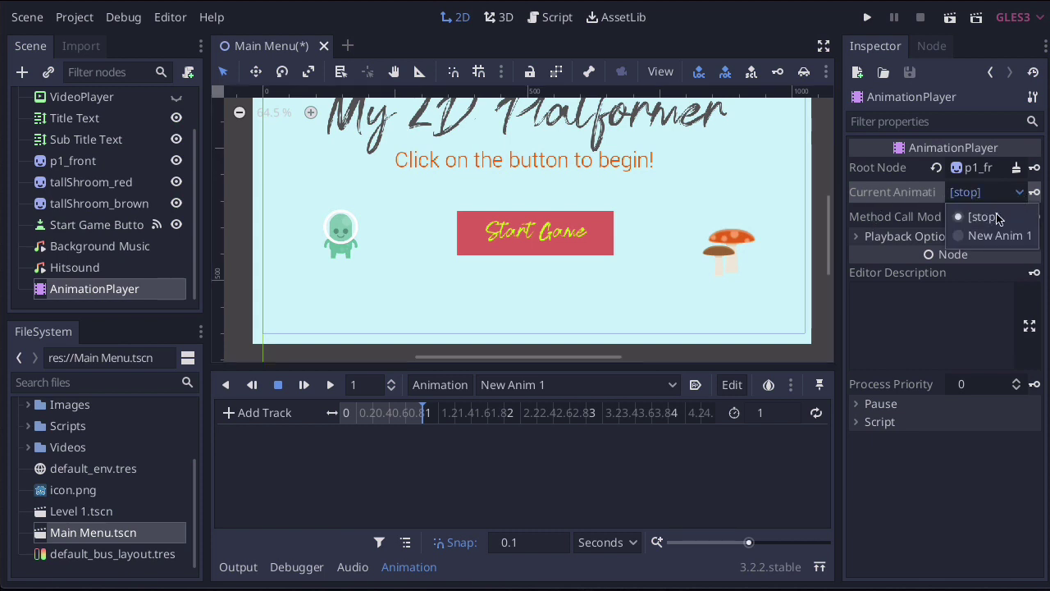
{"action": "left_click", "coordinate": [992, 236]}
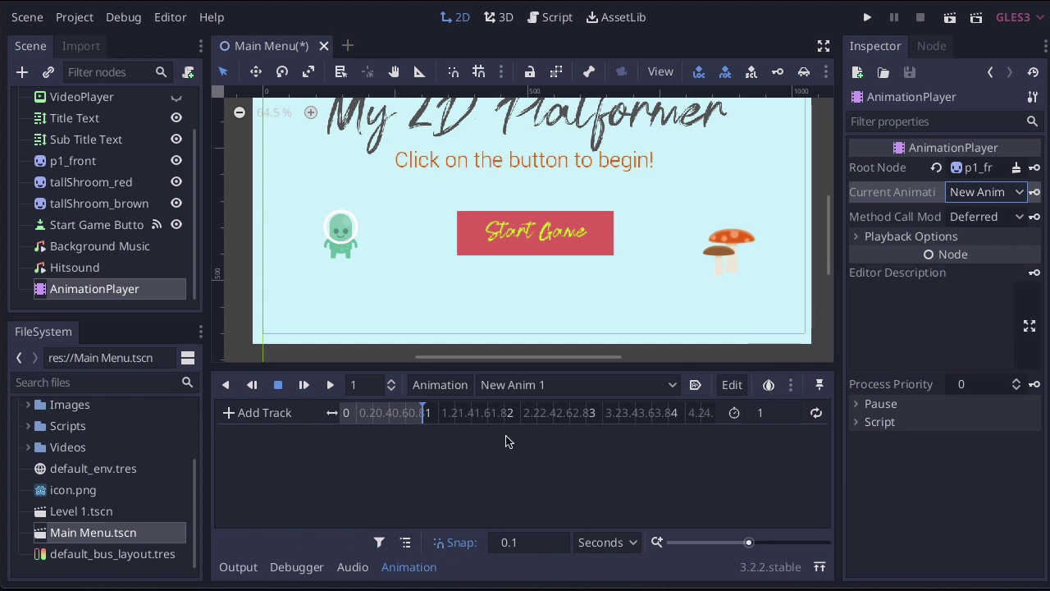
Step: Set New Anim 1's length to 4 seconds and turn looping on
{"action": "left_click", "coordinate": [763, 413]}
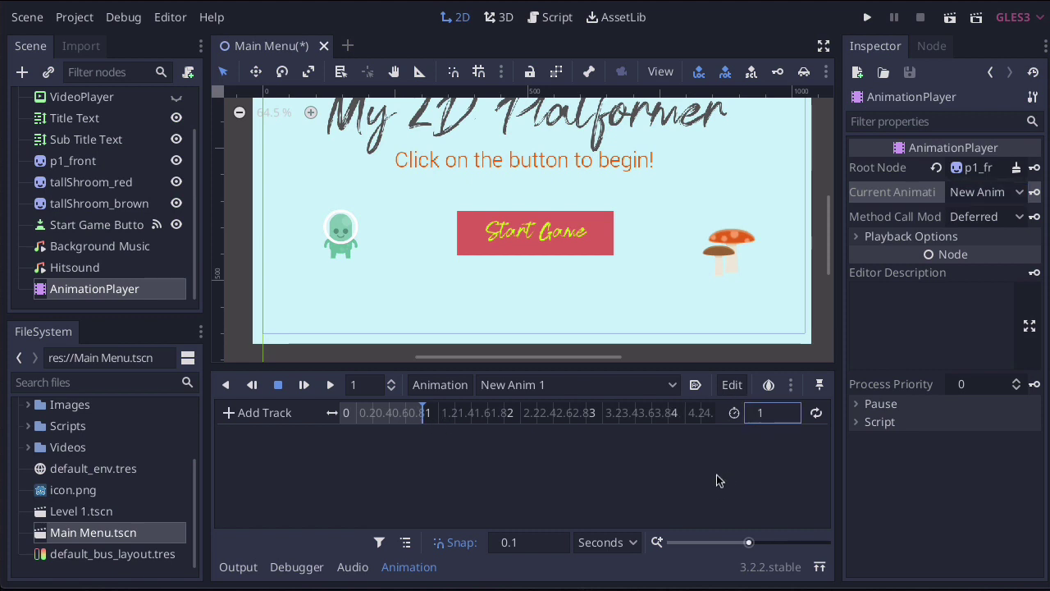
{"action": "left_click", "coordinate": [767, 415]}
{"action": "key", "text": "Delete"}
{"action": "type", "text": "4"}
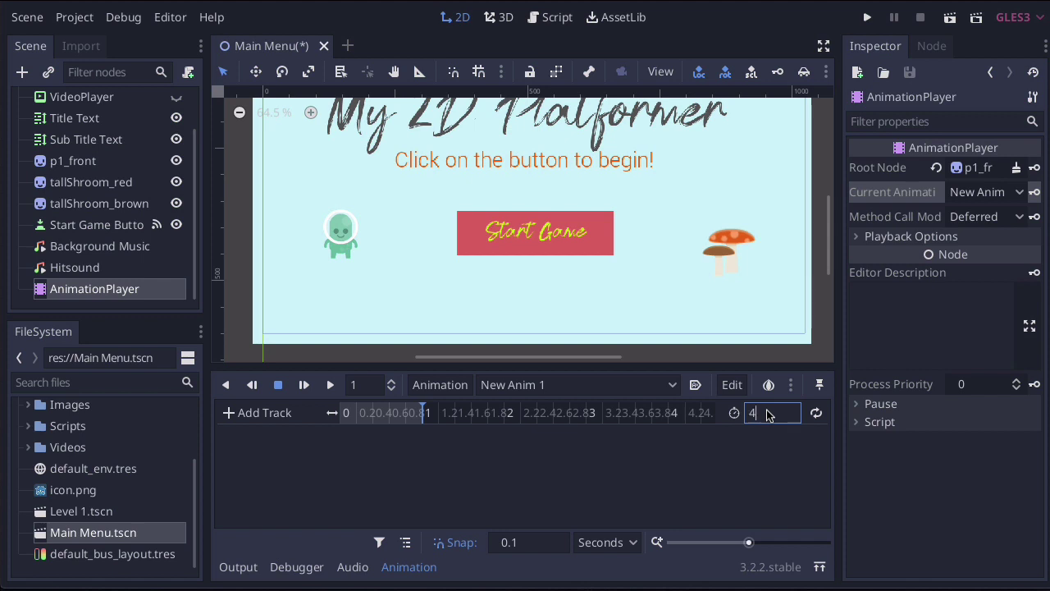
{"action": "key", "text": "Return"}
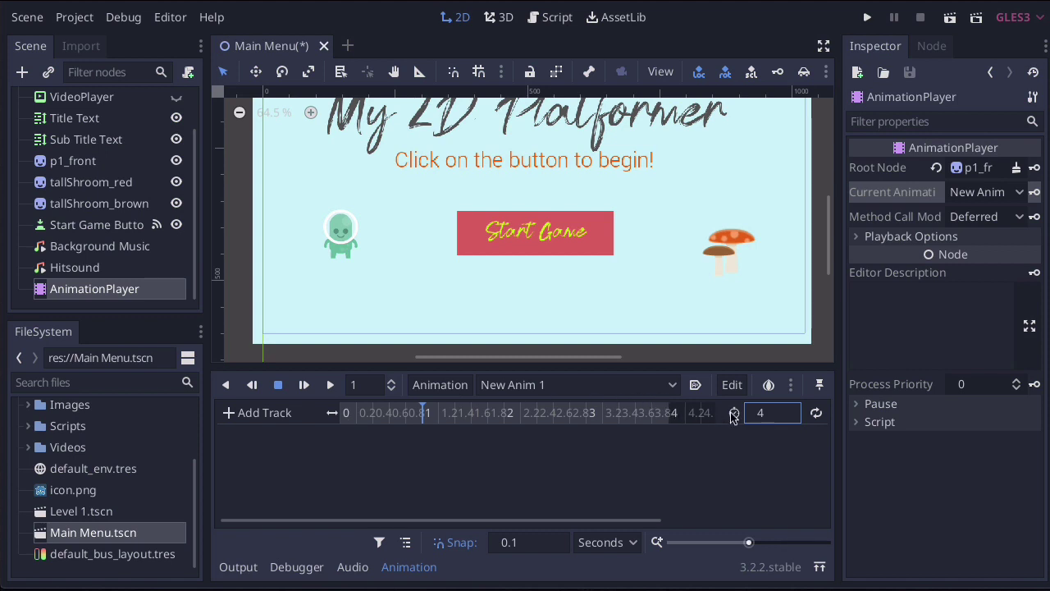
{"action": "left_click", "coordinate": [816, 414]}
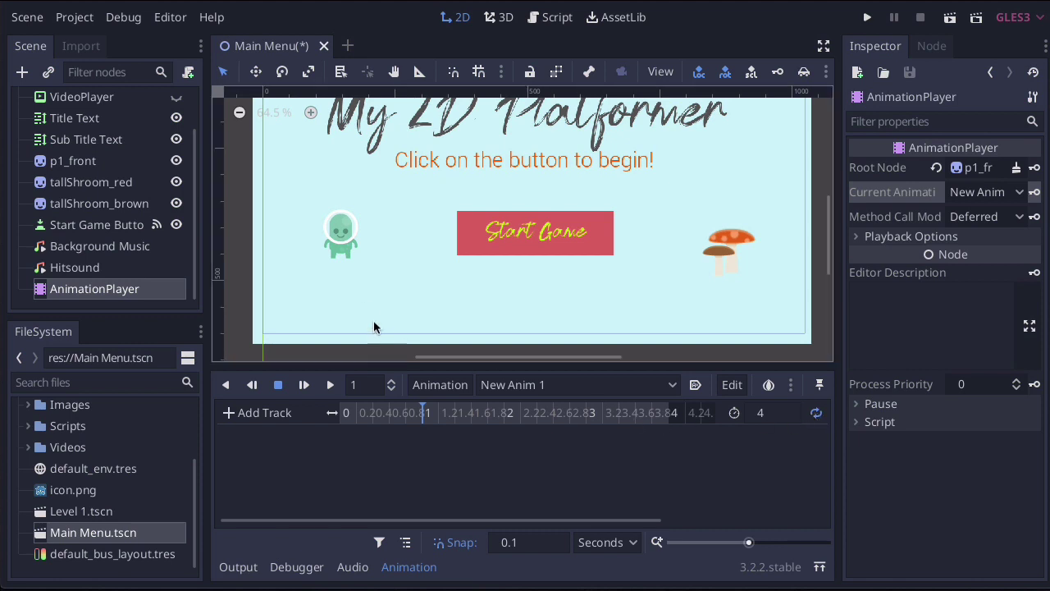
Step: Select p1_front, move the playhead to 0 s and key its Position
{"action": "left_click", "coordinate": [343, 241]}
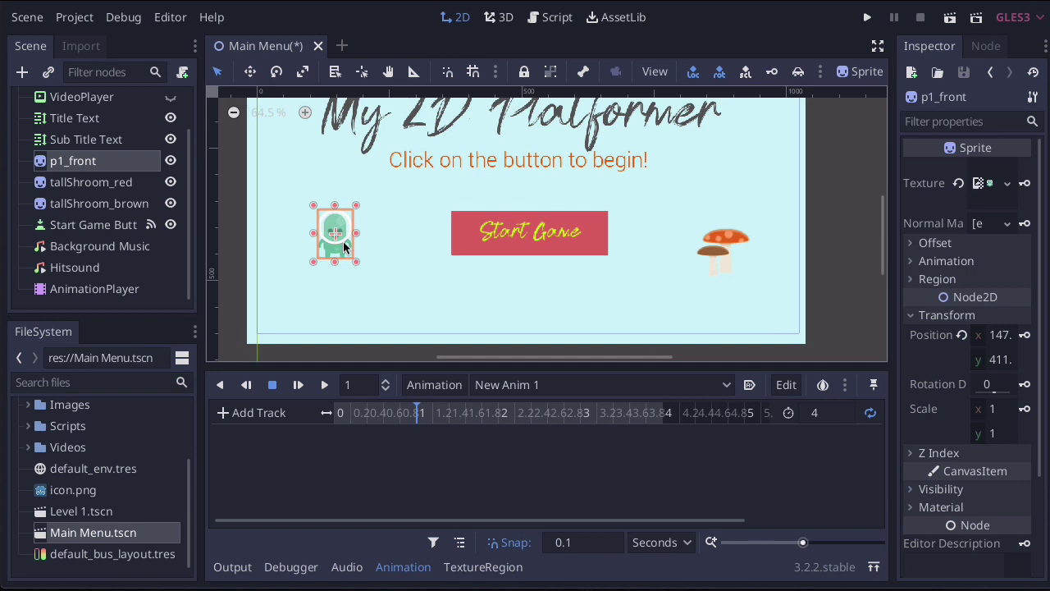
{"action": "left_click", "coordinate": [912, 318]}
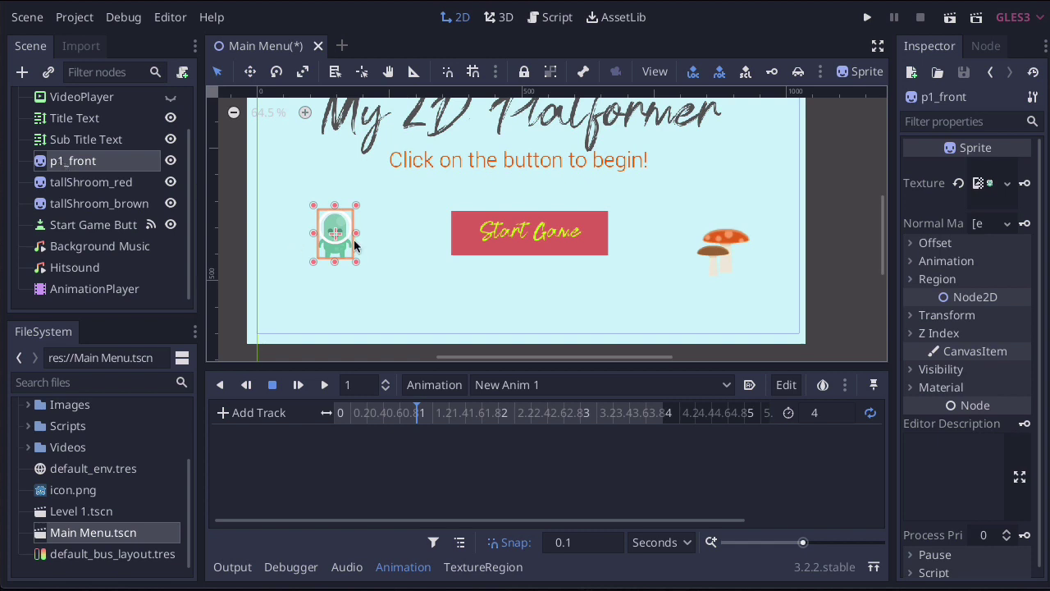
{"action": "left_click", "coordinate": [913, 318]}
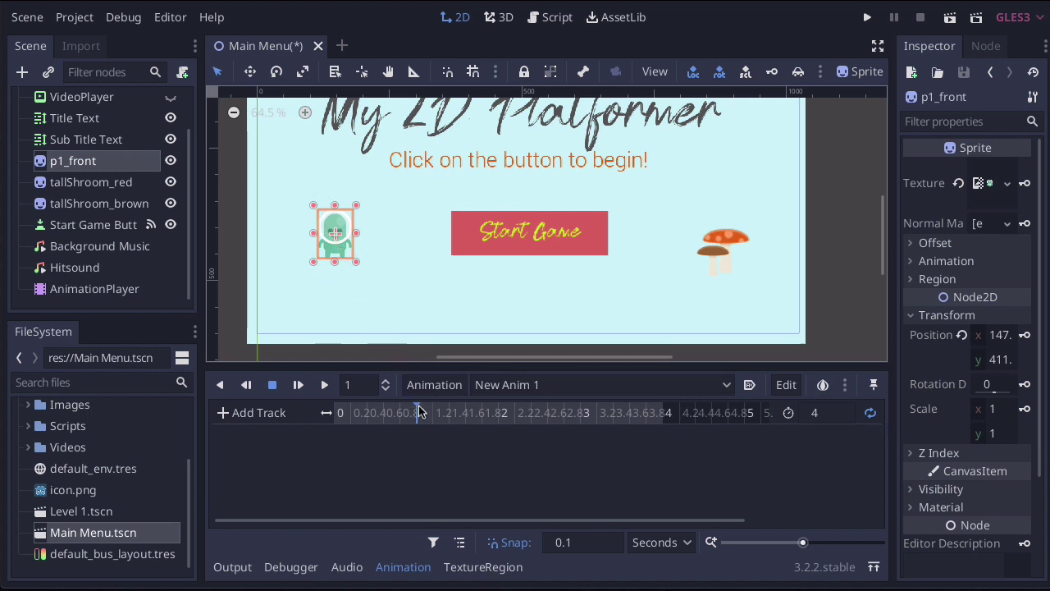
{"action": "left_click_drag", "start_coordinate": [418, 410], "coordinate": [338, 412]}
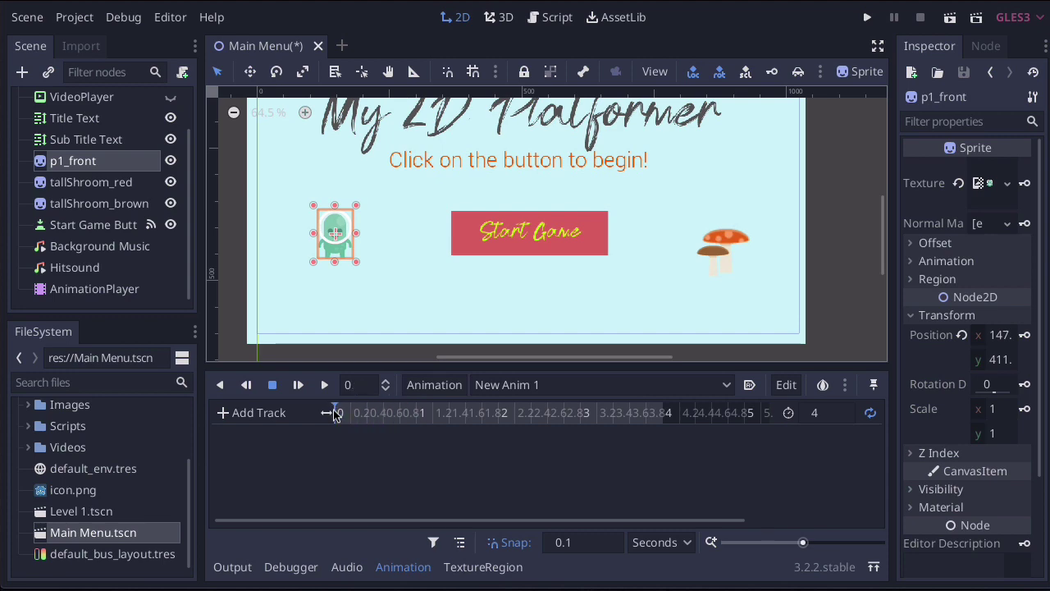
{"action": "left_click", "coordinate": [1024, 335]}
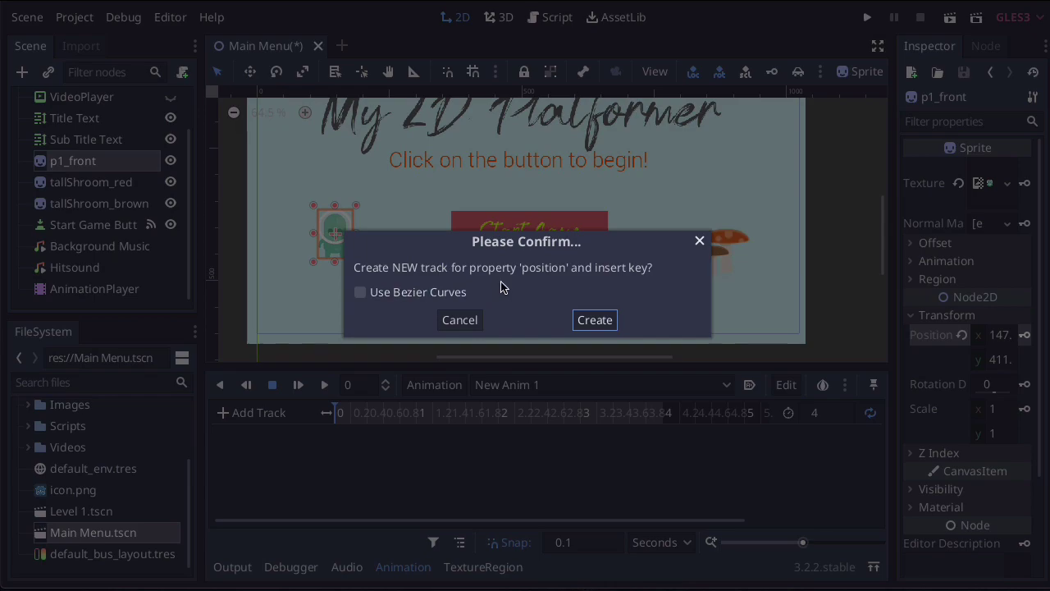
Step: Create the position track, then move p1_front right and down and key it at 1 s
{"action": "left_click", "coordinate": [594, 319]}
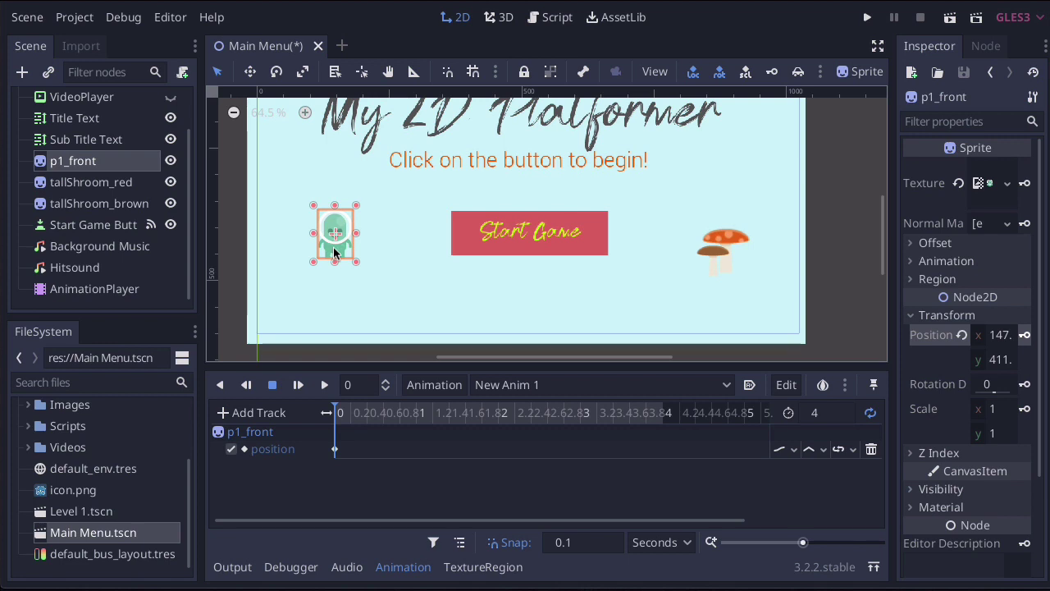
{"action": "left_click", "coordinate": [385, 414]}
{"action": "left_click", "coordinate": [414, 414]}
{"action": "mouse_move", "coordinate": [415, 420]}
{"action": "left_mouse_down"}
{"action": "mouse_move", "coordinate": [428, 421]}
{"action": "mouse_move", "coordinate": [418, 423]}
{"action": "left_mouse_up"}
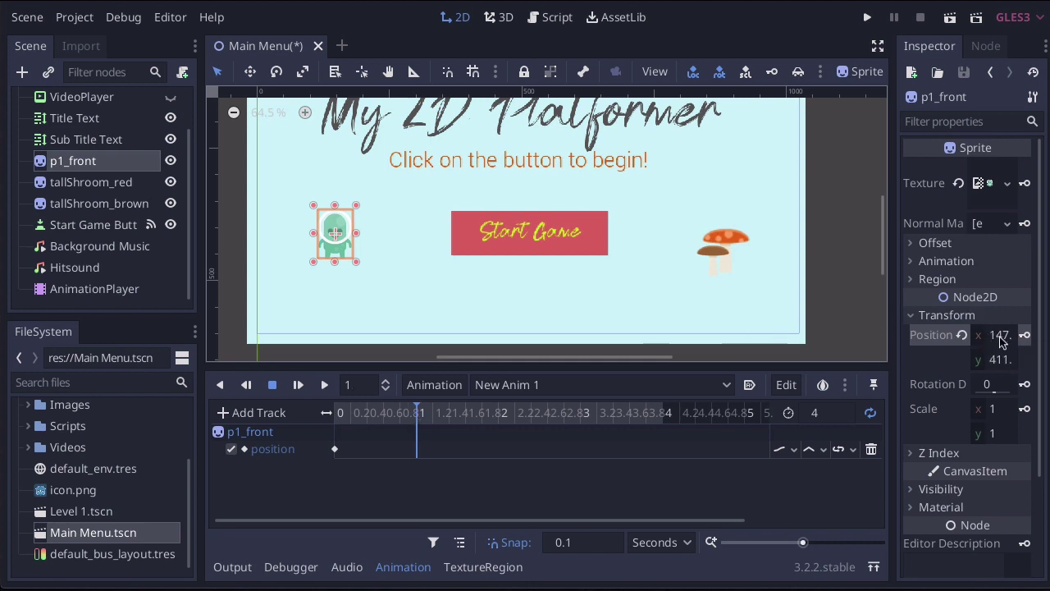
{"action": "left_click_drag", "start_coordinate": [346, 251], "coordinate": [368, 265]}
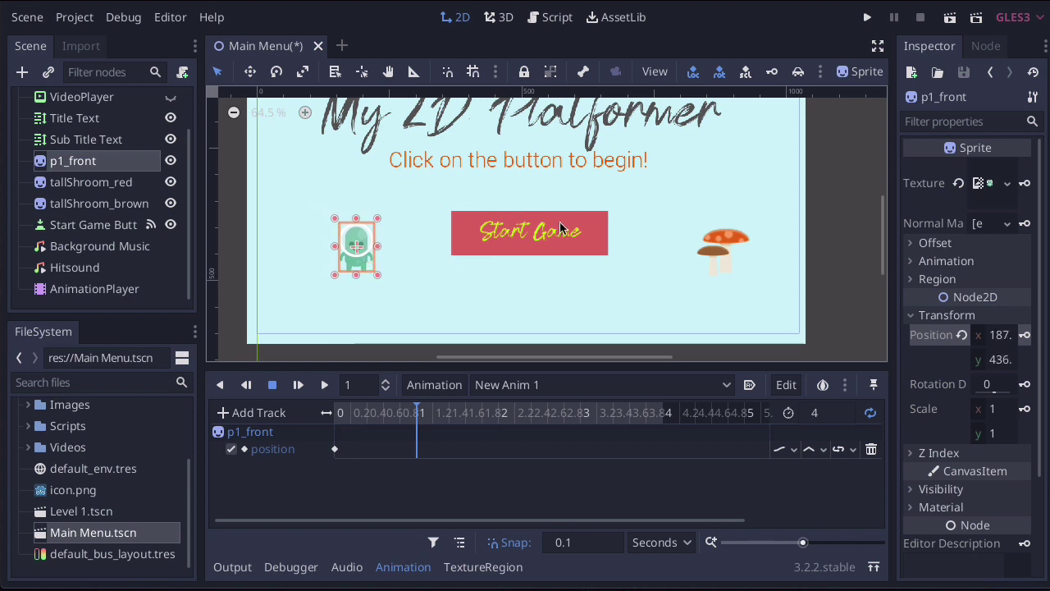
{"action": "left_click", "coordinate": [1026, 336]}
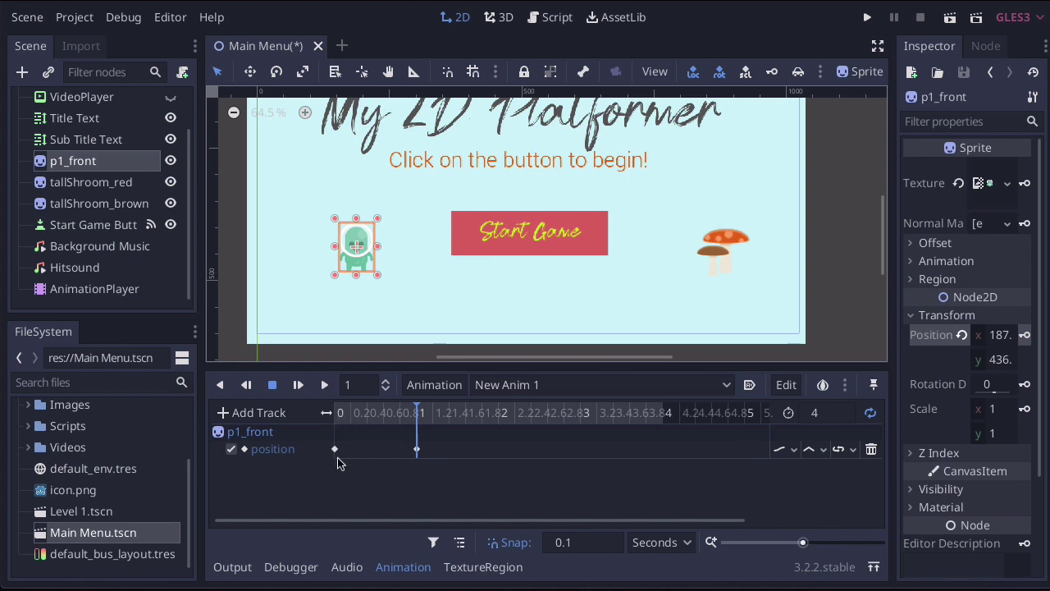
Step: Key p1_front's position lower at 2 s and further left and down at 3 s
{"action": "left_click_drag", "start_coordinate": [432, 411], "coordinate": [500, 411]}
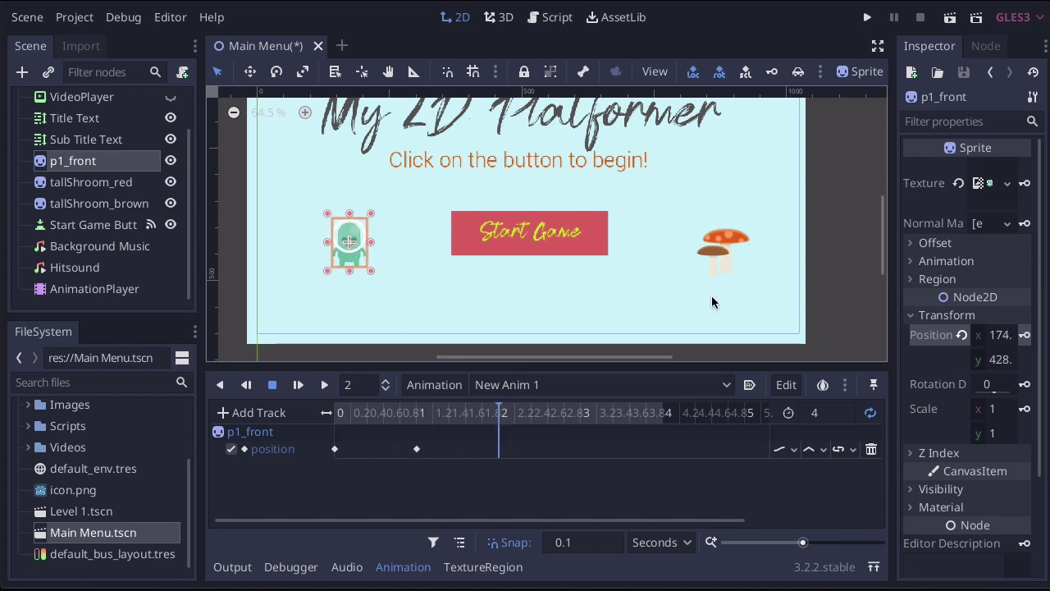
{"action": "left_click_drag", "start_coordinate": [355, 255], "coordinate": [343, 305]}
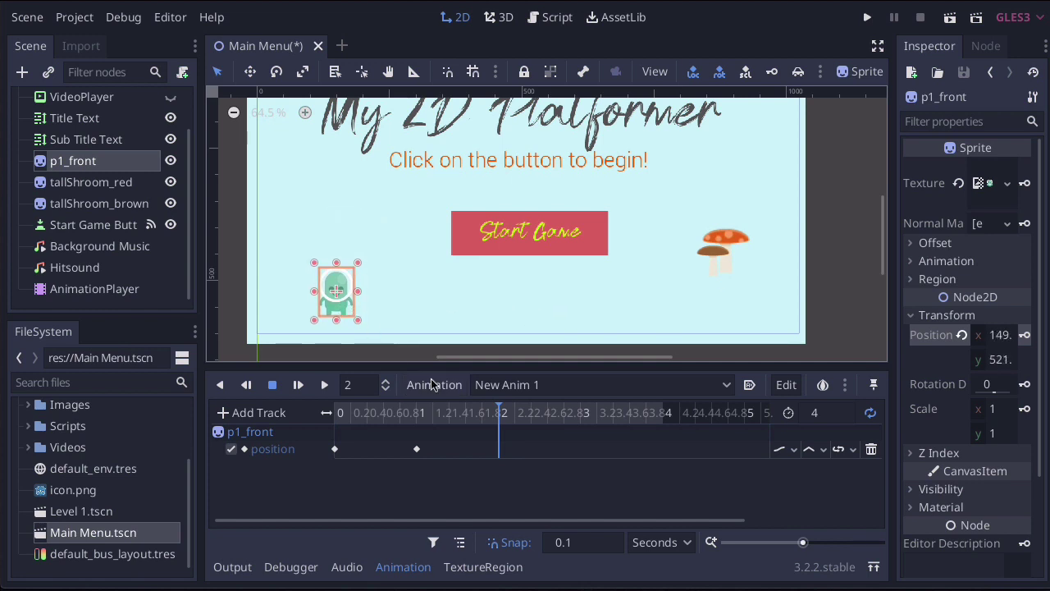
{"action": "left_click", "coordinate": [1025, 335]}
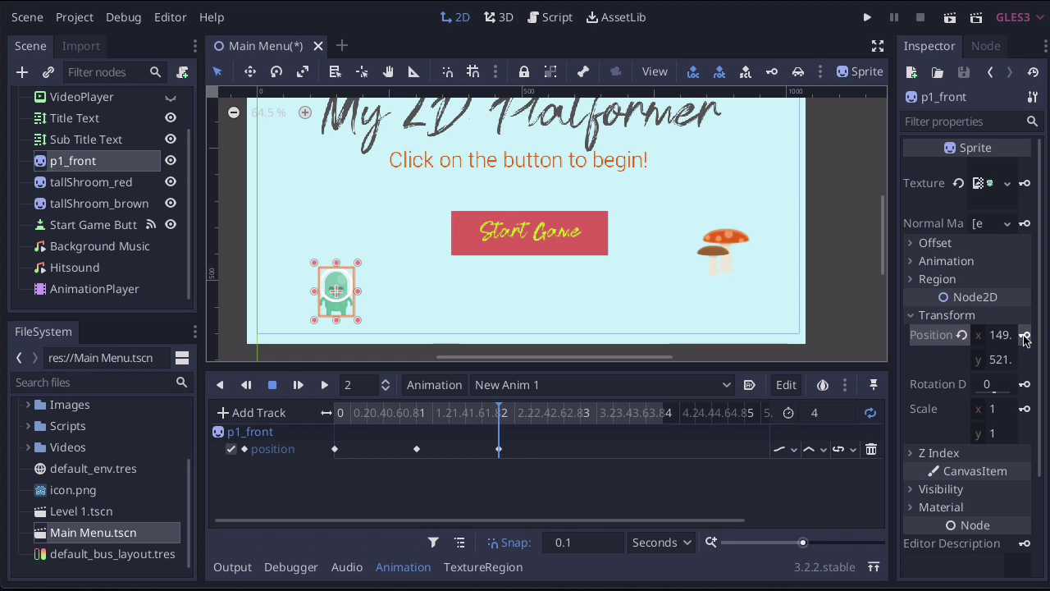
{"action": "left_click_drag", "start_coordinate": [503, 412], "coordinate": [582, 413]}
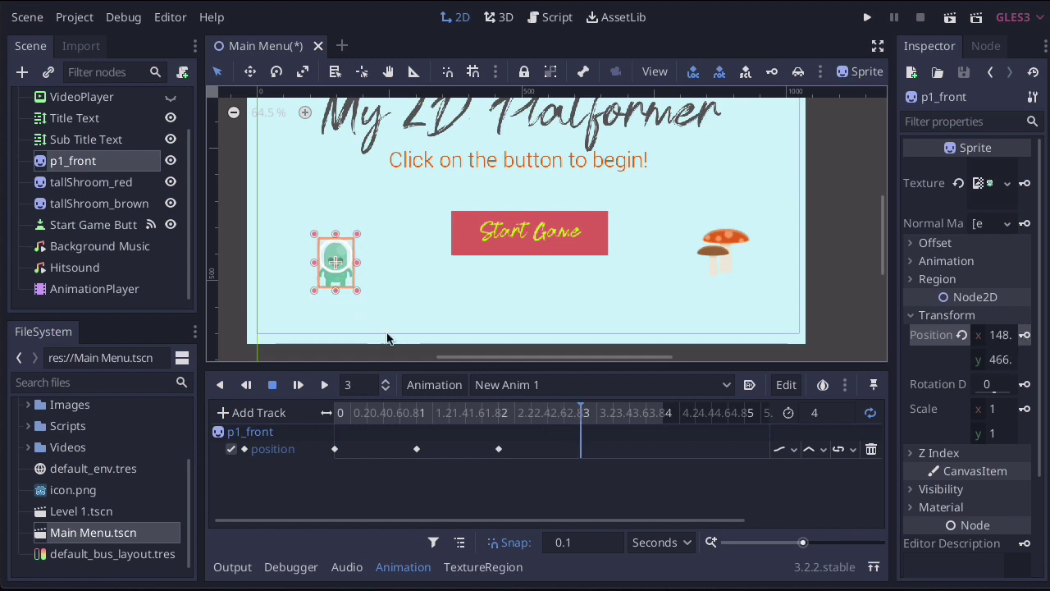
{"action": "left_click_drag", "start_coordinate": [335, 269], "coordinate": [302, 287]}
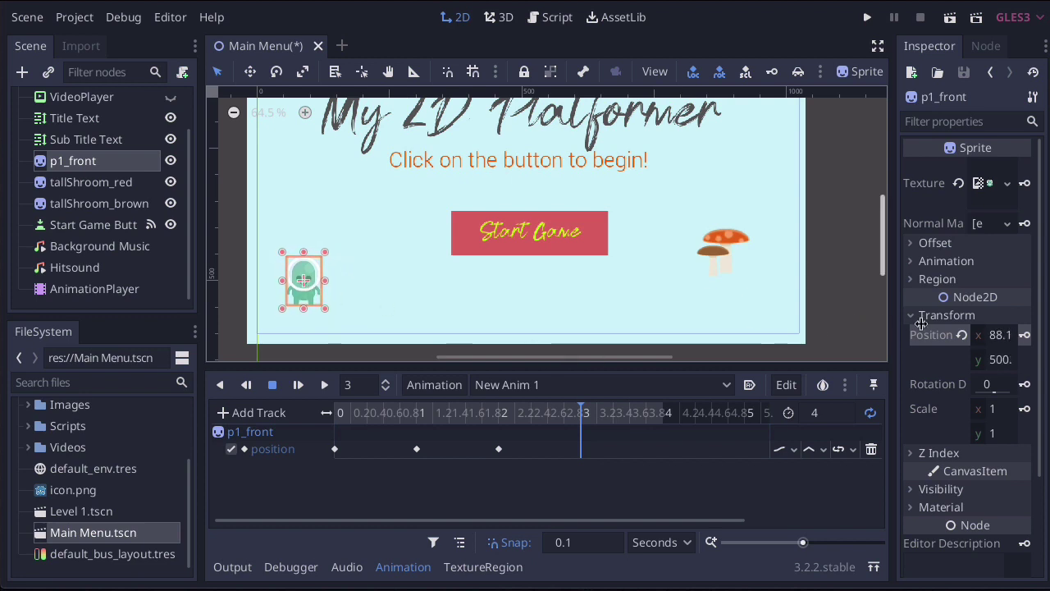
{"action": "left_click", "coordinate": [1024, 336]}
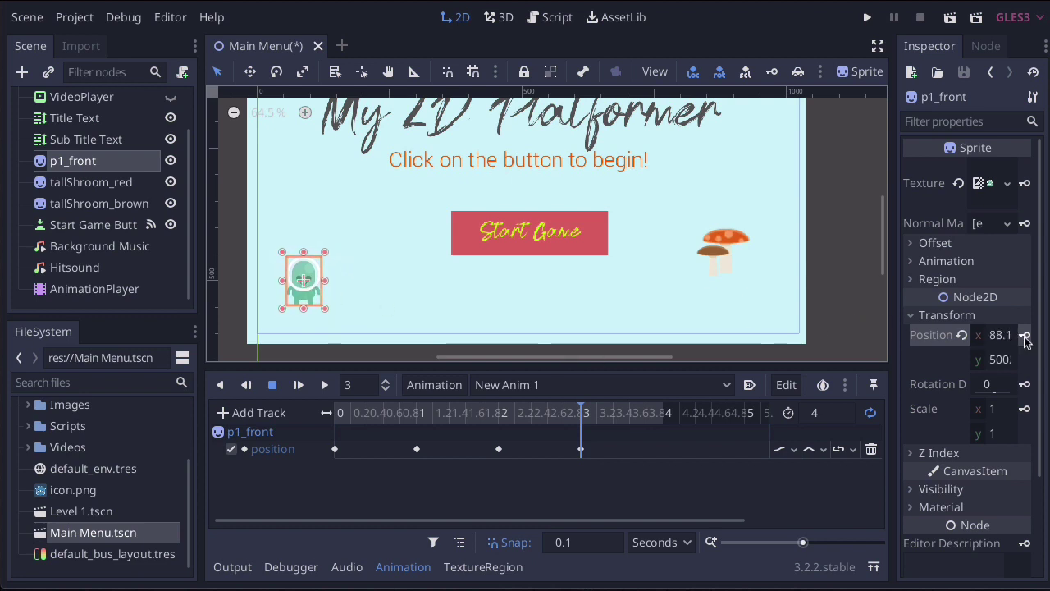
Step: Preview the motion and key p1_front's final position at 4 s
{"action": "left_click_drag", "start_coordinate": [583, 412], "coordinate": [664, 409]}
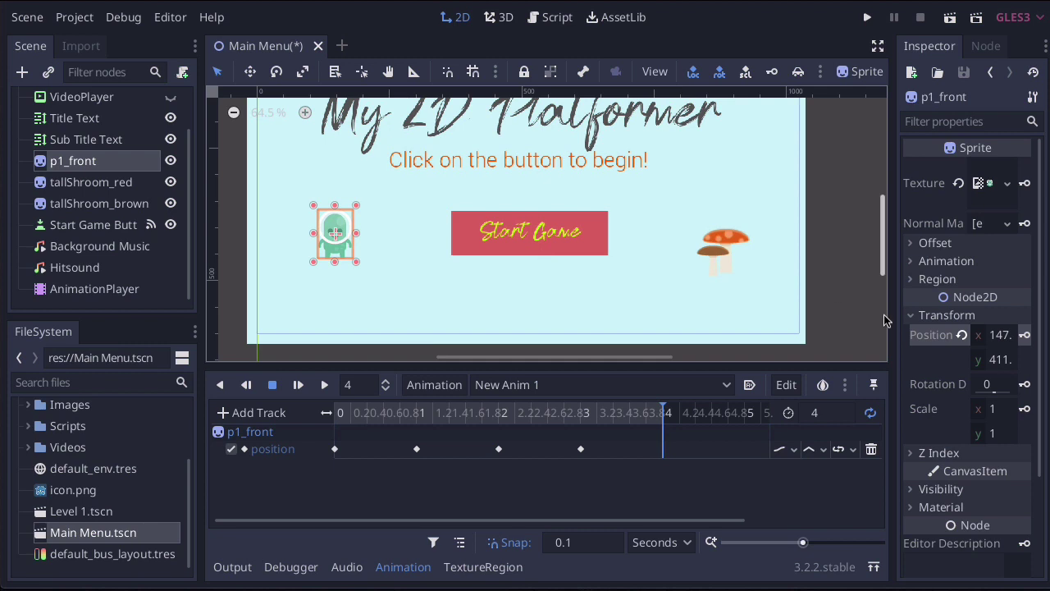
{"action": "left_click", "coordinate": [380, 417]}
{"action": "left_click_drag", "start_coordinate": [380, 420], "coordinate": [666, 420]}
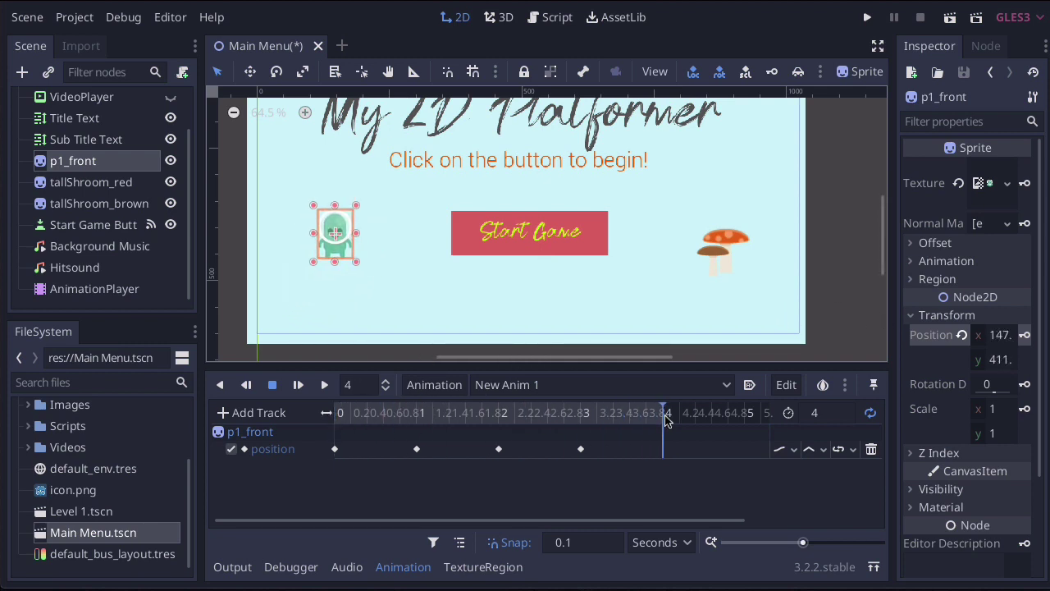
{"action": "left_click", "coordinate": [1025, 335]}
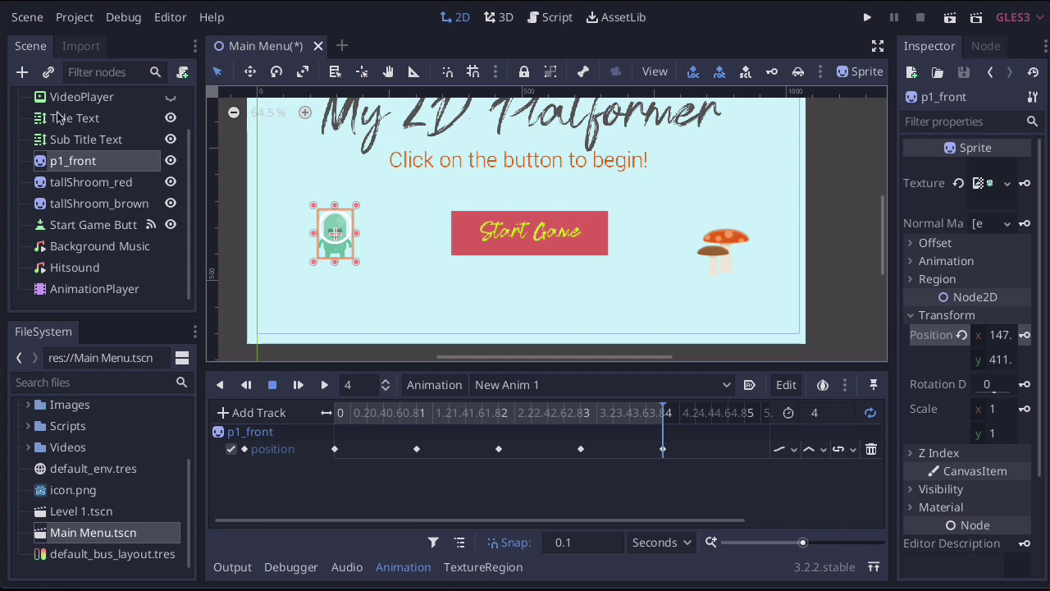
{"action": "left_click", "coordinate": [27, 16]}
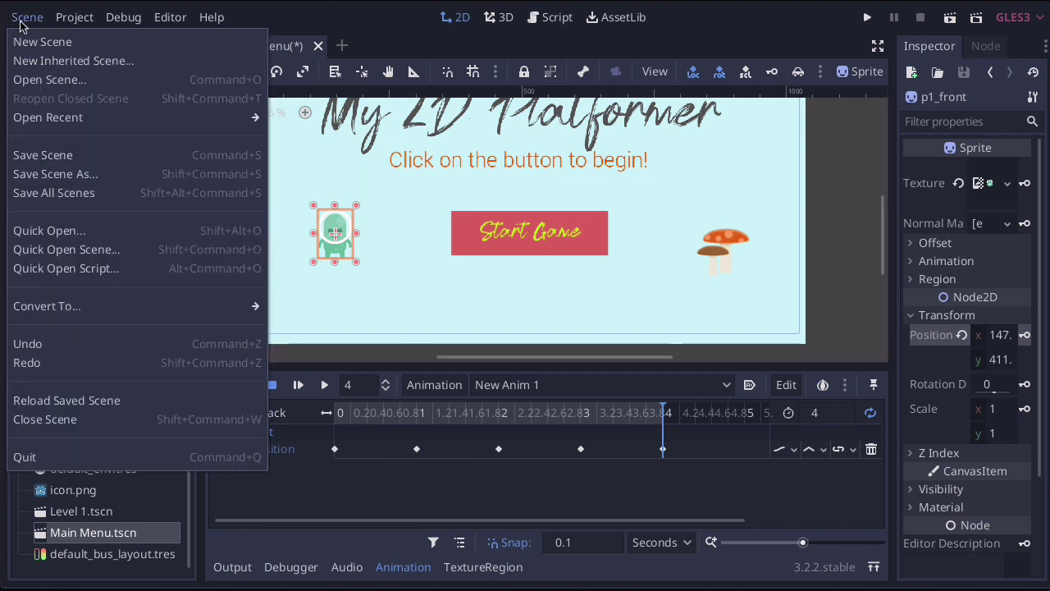
Step: Save all scenes and test-run the Main Menu scene
{"action": "left_click", "coordinate": [81, 193]}
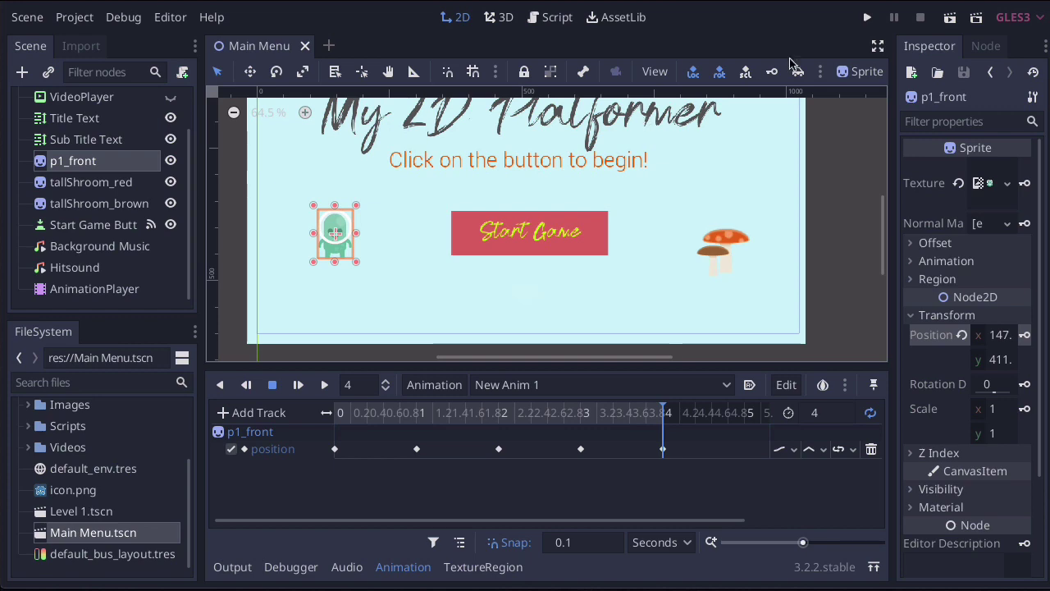
{"action": "left_click", "coordinate": [948, 20]}
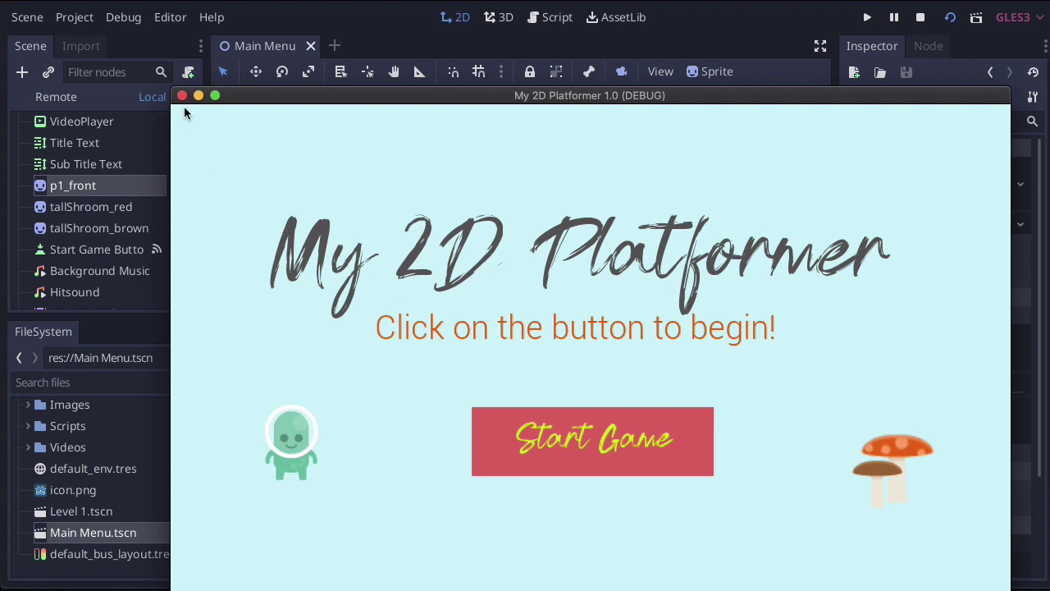
{"action": "left_click", "coordinate": [183, 96]}
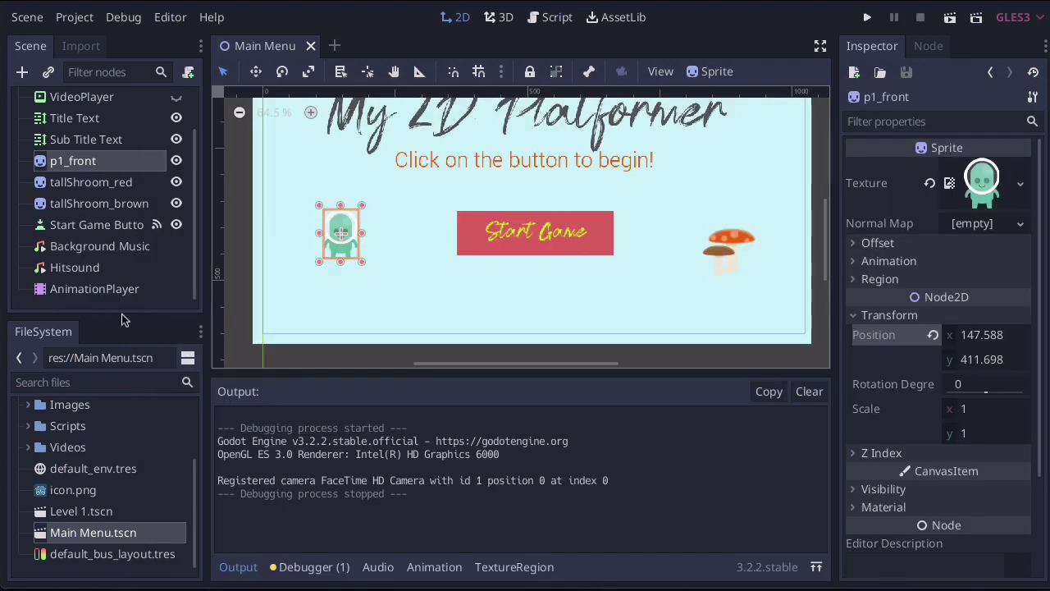
Step: Set New Anim 1 to Autoplay on Load and run the scene again to check it
{"action": "left_click", "coordinate": [101, 291]}
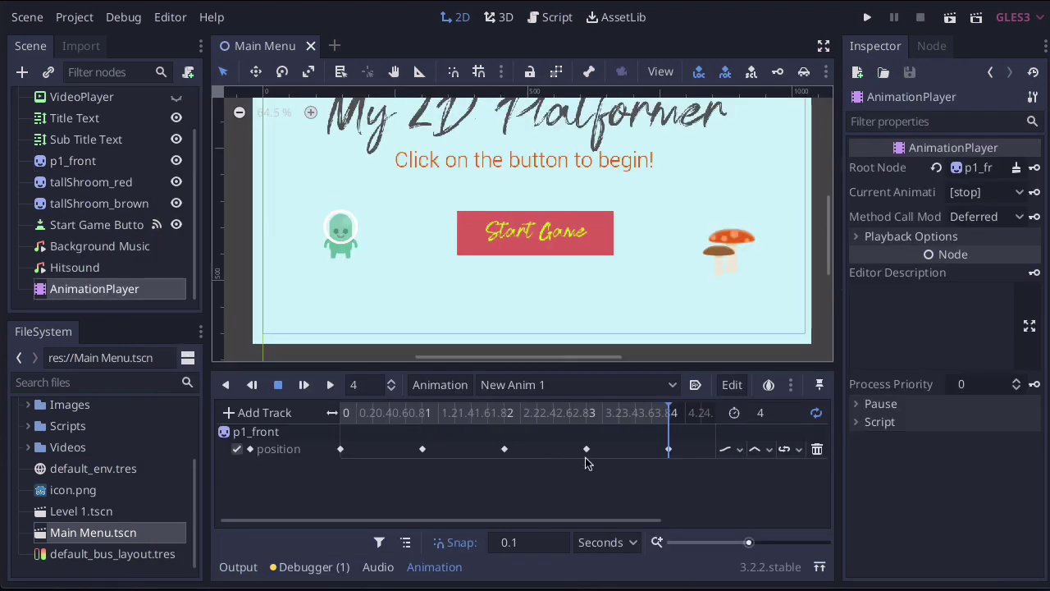
{"action": "left_click", "coordinate": [695, 385]}
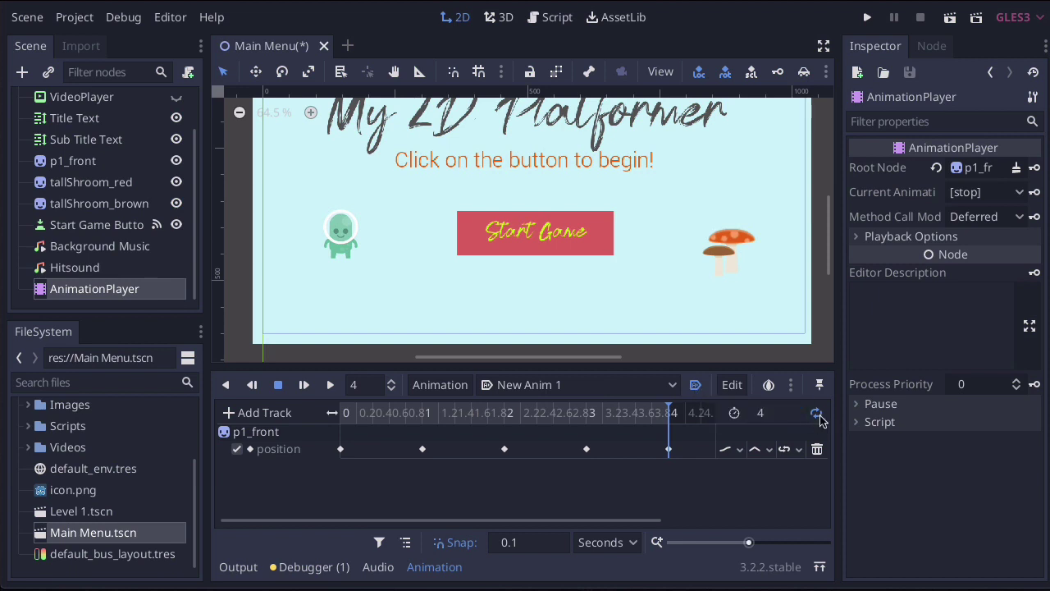
{"action": "left_click", "coordinate": [951, 22]}
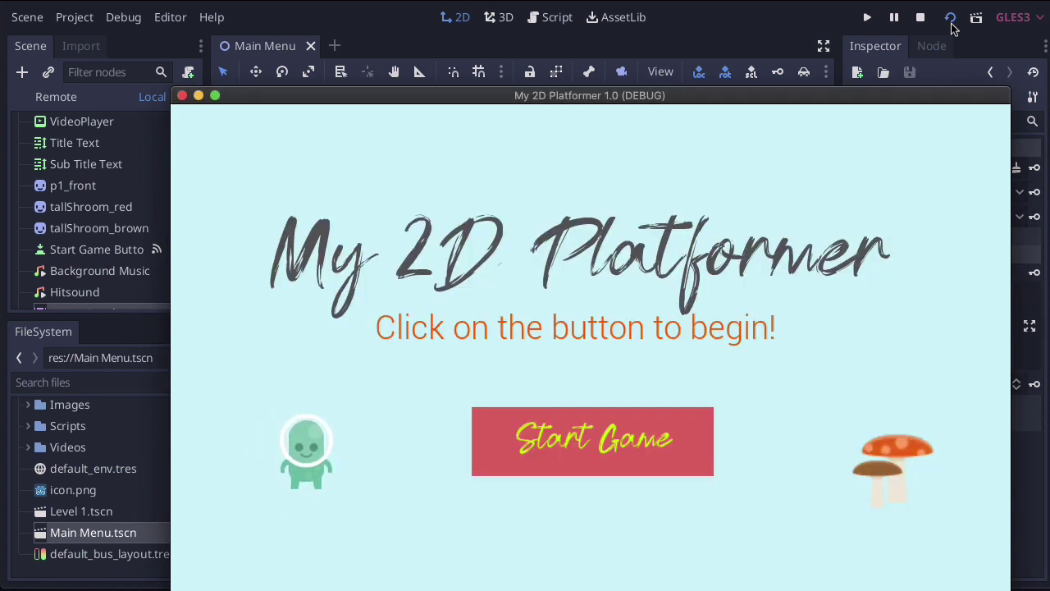
{"action": "left_click", "coordinate": [182, 96]}
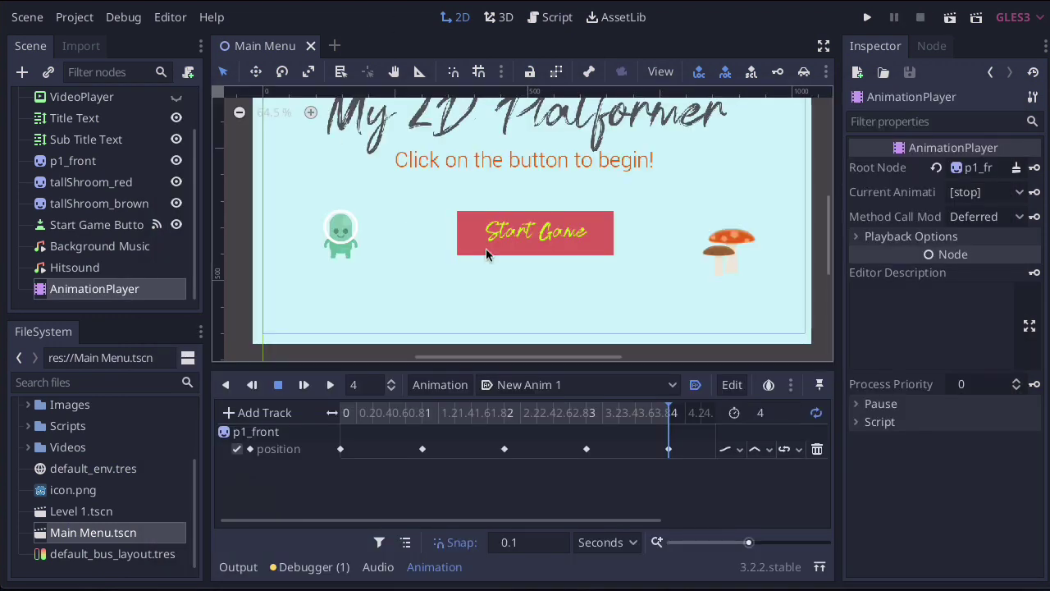
Step: Create a scale track for p1_front keyed at 0 s, then set scale 2,2 at 1 s
{"action": "left_click_drag", "start_coordinate": [396, 417], "coordinate": [343, 420]}
{"action": "left_click", "coordinate": [341, 245]}
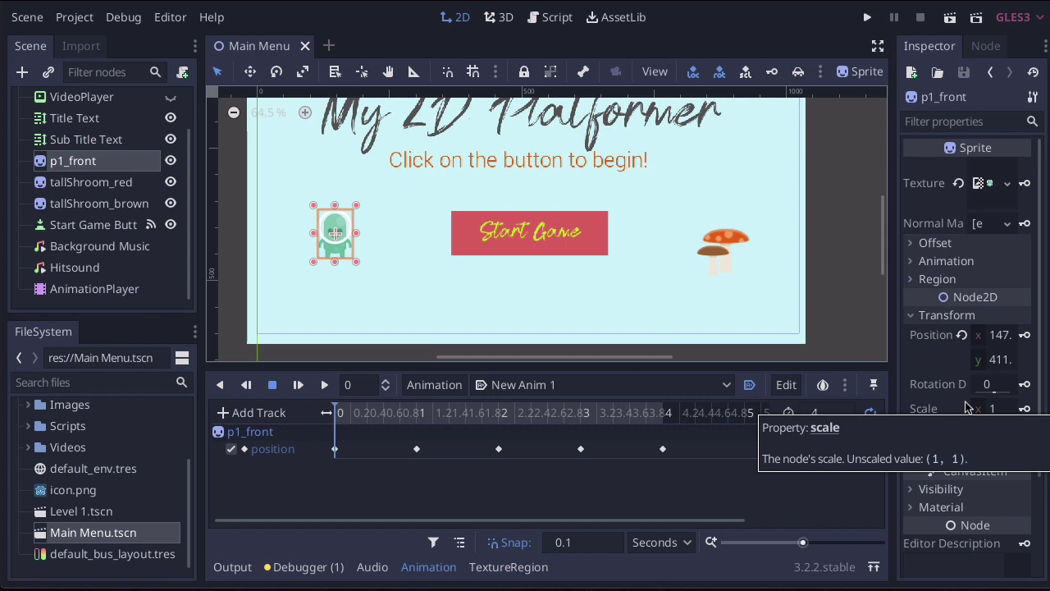
{"action": "left_click", "coordinate": [1025, 408]}
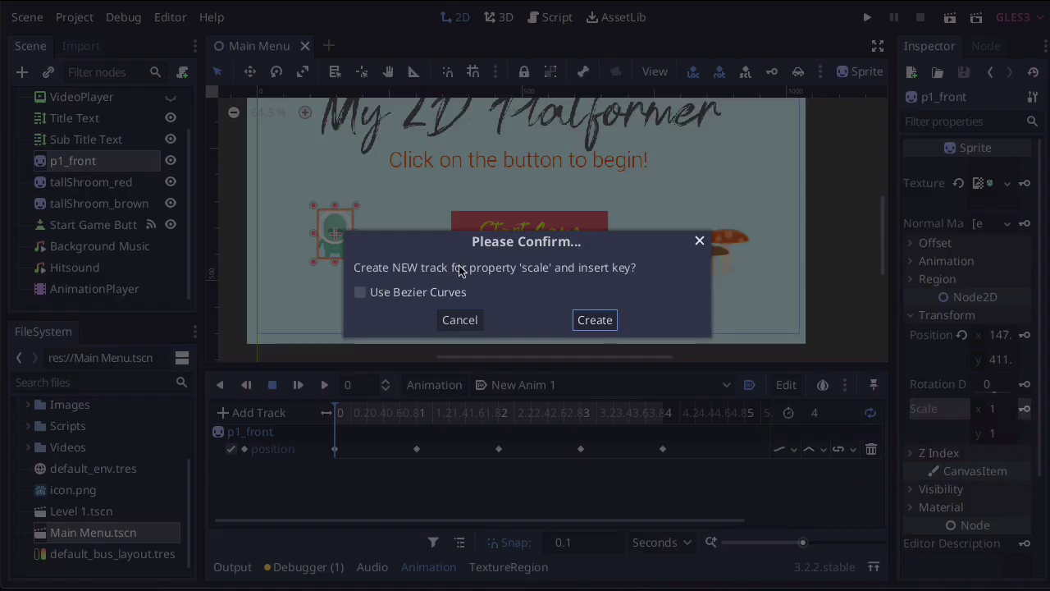
{"action": "left_click", "coordinate": [587, 321]}
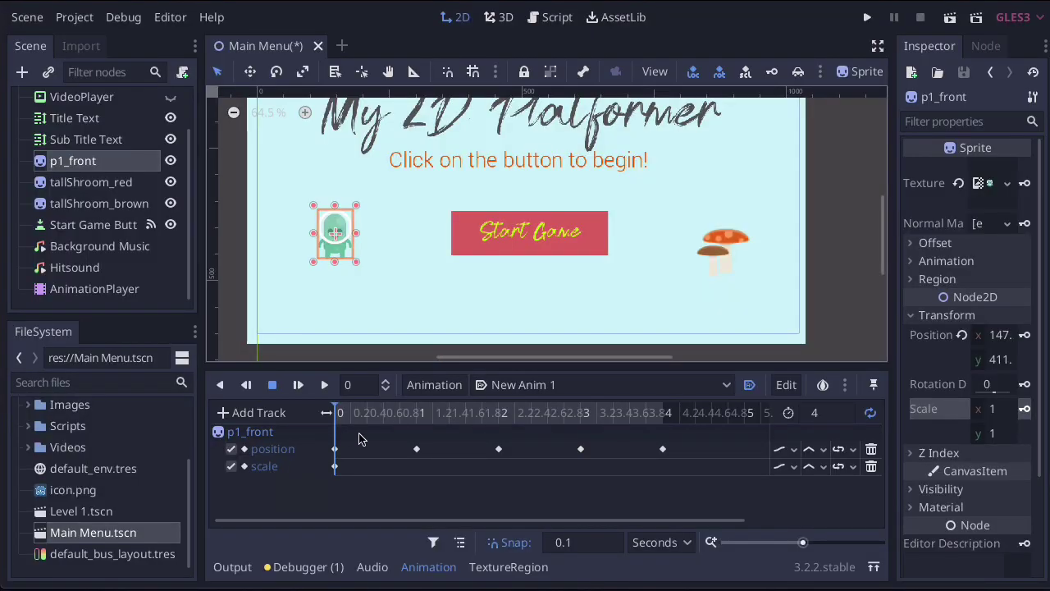
{"action": "left_click_drag", "start_coordinate": [365, 421], "coordinate": [418, 422]}
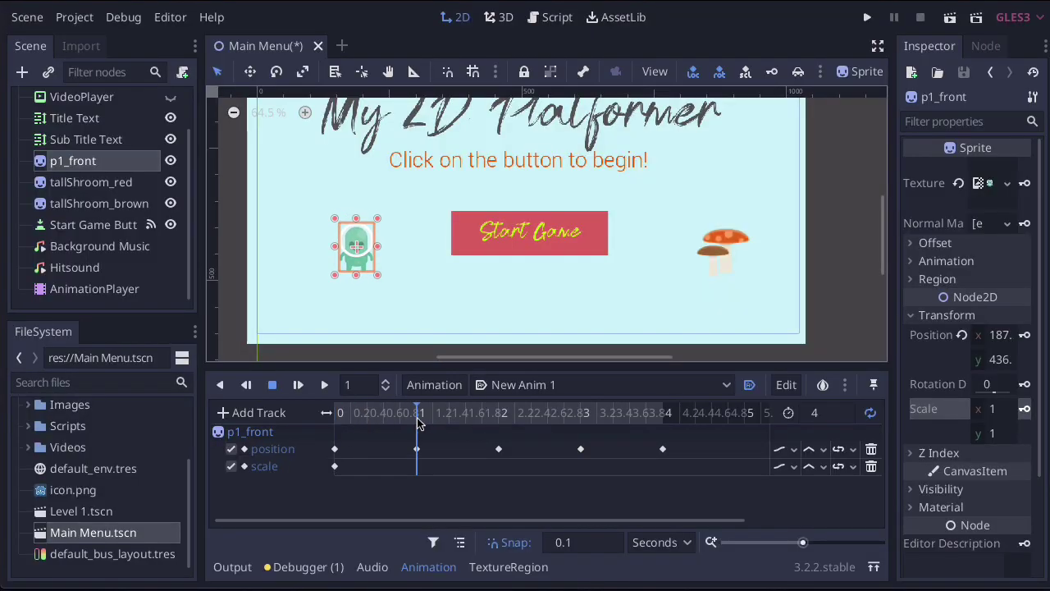
{"action": "left_click", "coordinate": [997, 412]}
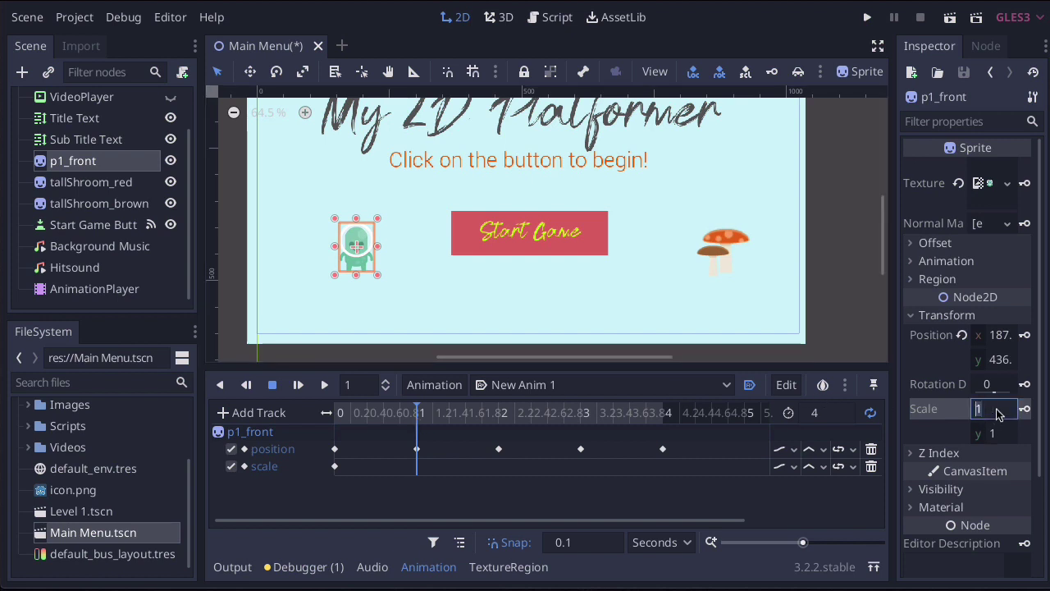
{"action": "left_click", "coordinate": [997, 435]}
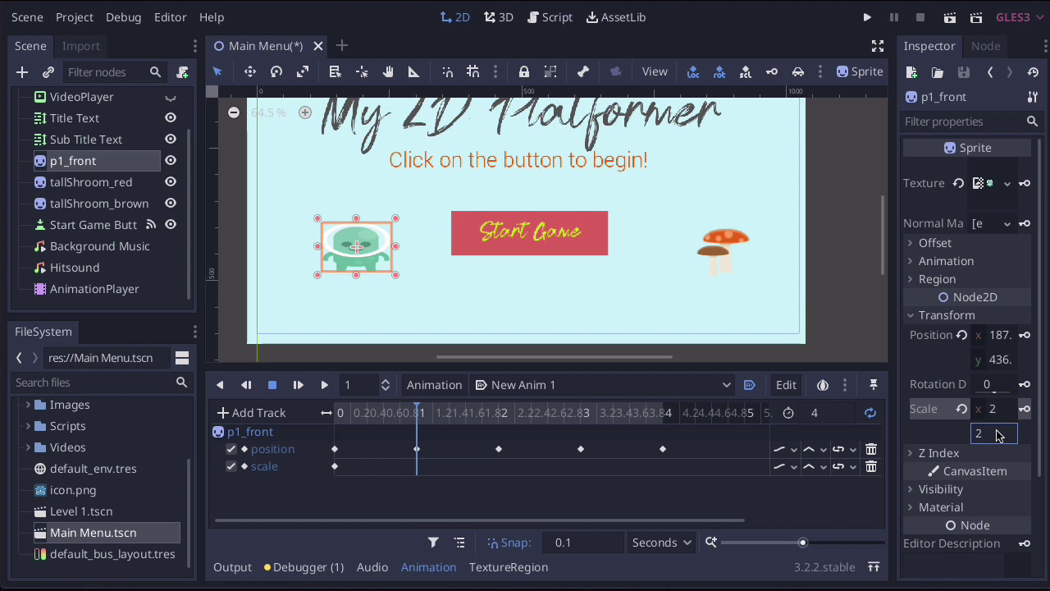
{"action": "left_click", "coordinate": [1003, 417]}
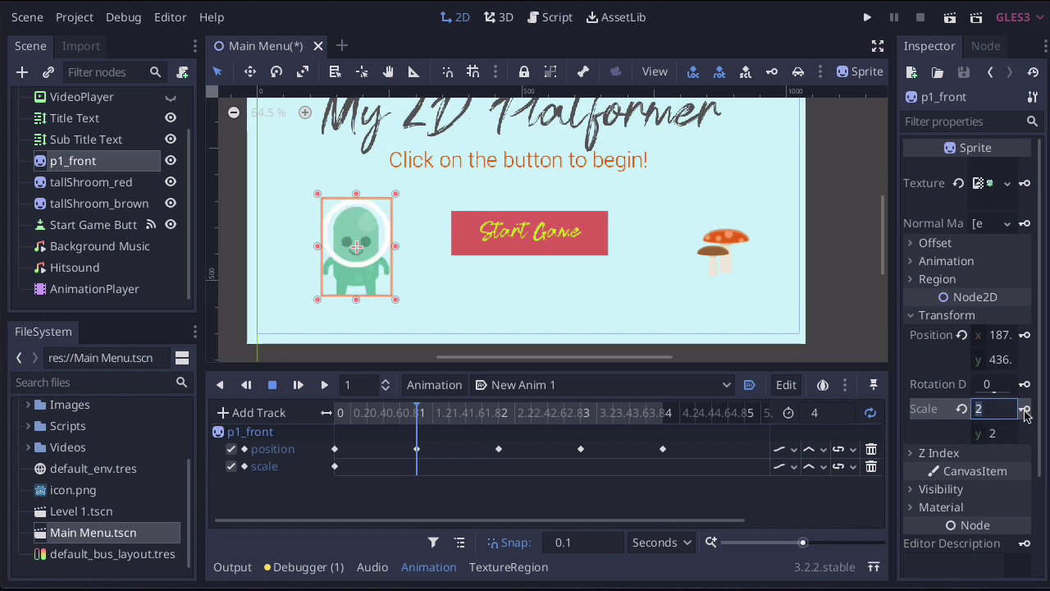
Step: Key p1_front's scale at 4,4 at the 2-second mark
{"action": "left_click_drag", "start_coordinate": [418, 413], "coordinate": [498, 413]}
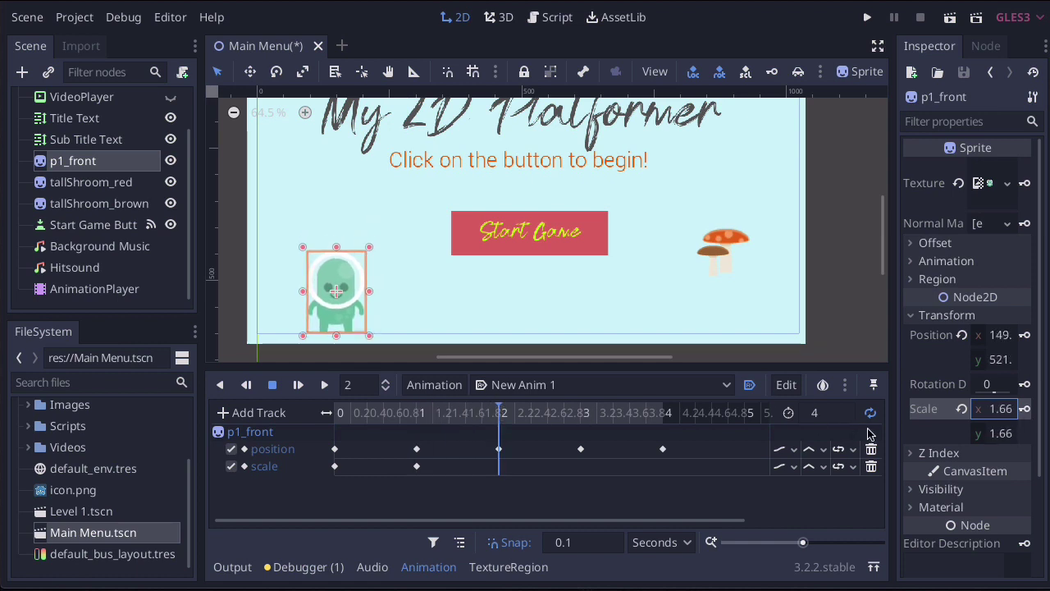
{"action": "left_click", "coordinate": [997, 409]}
{"action": "type", "text": "4"}
{"action": "left_click", "coordinate": [998, 434]}
{"action": "type", "text": "4"}
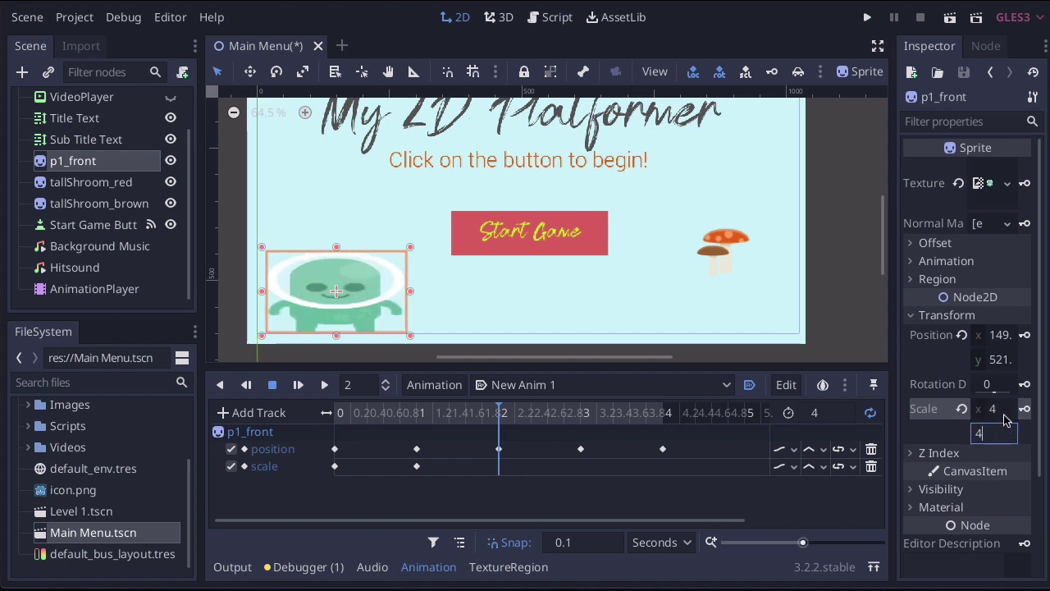
{"action": "left_click", "coordinate": [1004, 410]}
{"action": "left_click", "coordinate": [1027, 409]}
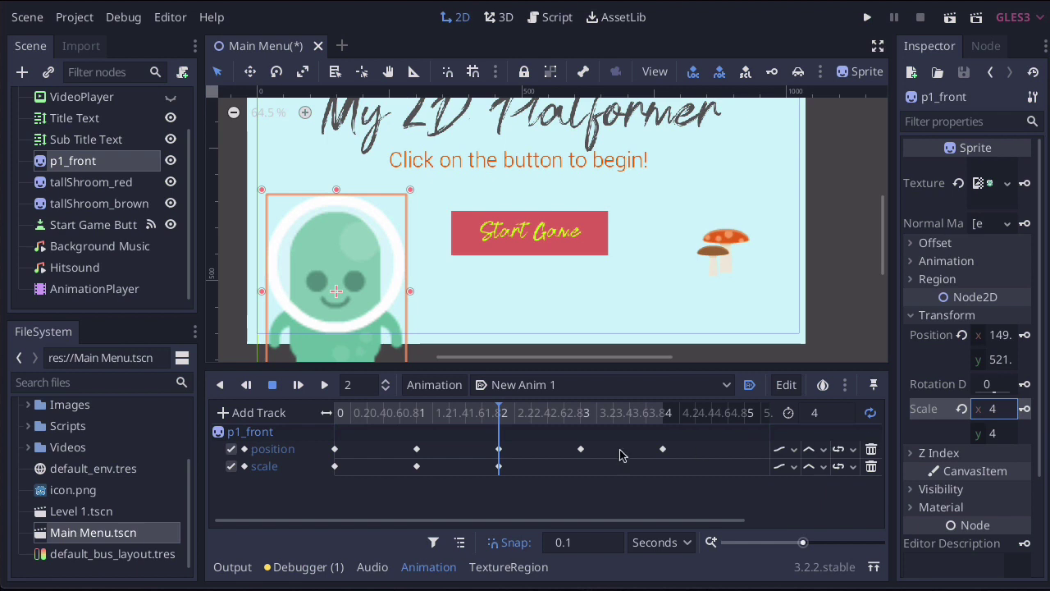
Step: Enable animation looping and key scale 2,2 at 3 s and 1,1 at 4 s
{"action": "left_click_drag", "start_coordinate": [502, 408], "coordinate": [582, 412]}
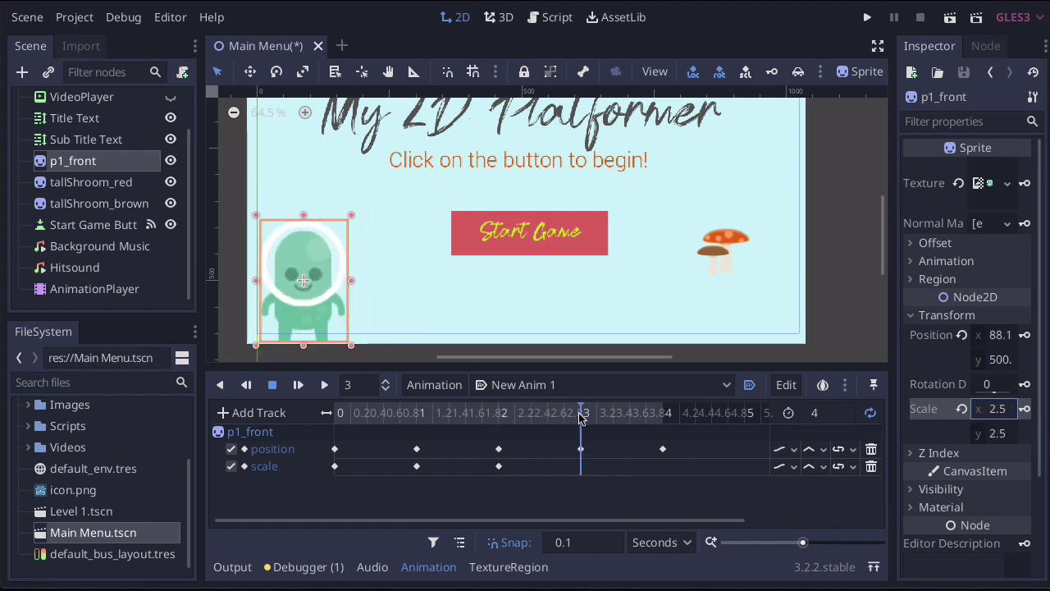
{"action": "left_click", "coordinate": [869, 412]}
{"action": "left_click", "coordinate": [998, 410]}
{"action": "type", "text": "2"}
{"action": "left_click", "coordinate": [998, 433]}
{"action": "type", "text": "2"}
{"action": "key", "text": "Return"}
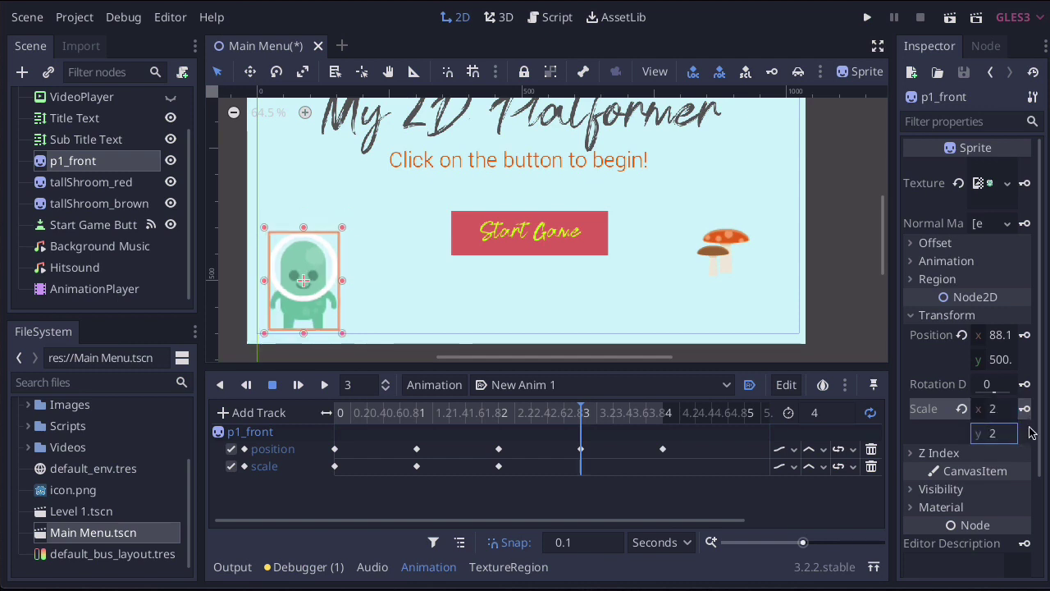
{"action": "left_click", "coordinate": [1024, 408]}
{"action": "left_click_drag", "start_coordinate": [581, 407], "coordinate": [663, 410]}
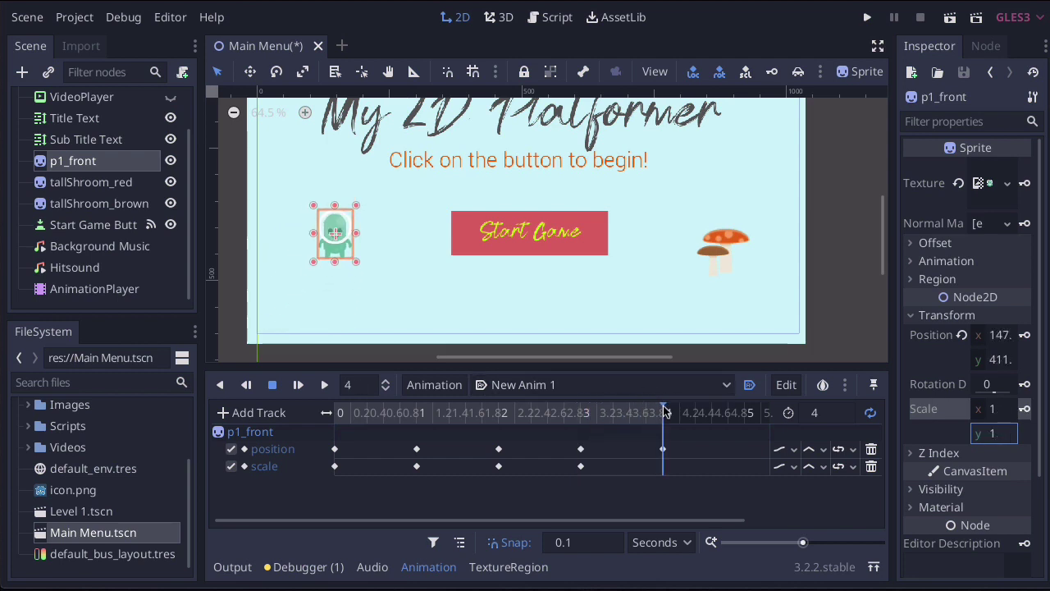
{"action": "left_click", "coordinate": [1025, 409]}
Step: Save all scenes, test-run to watch p1_front animate, then reselect AnimationPlayer and p1_front
{"action": "left_click", "coordinate": [27, 17]}
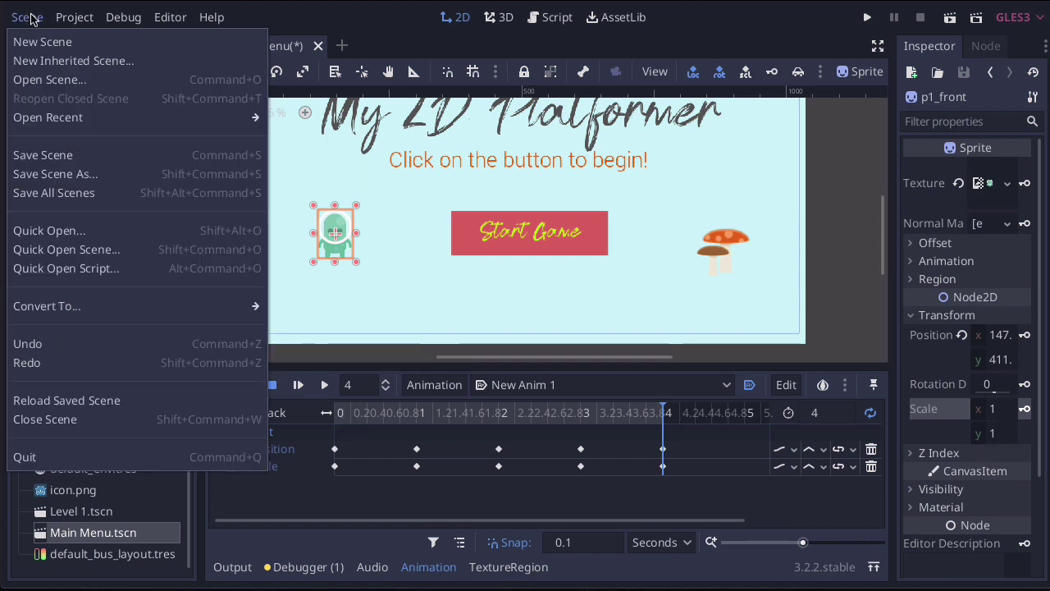
{"action": "left_click", "coordinate": [84, 194]}
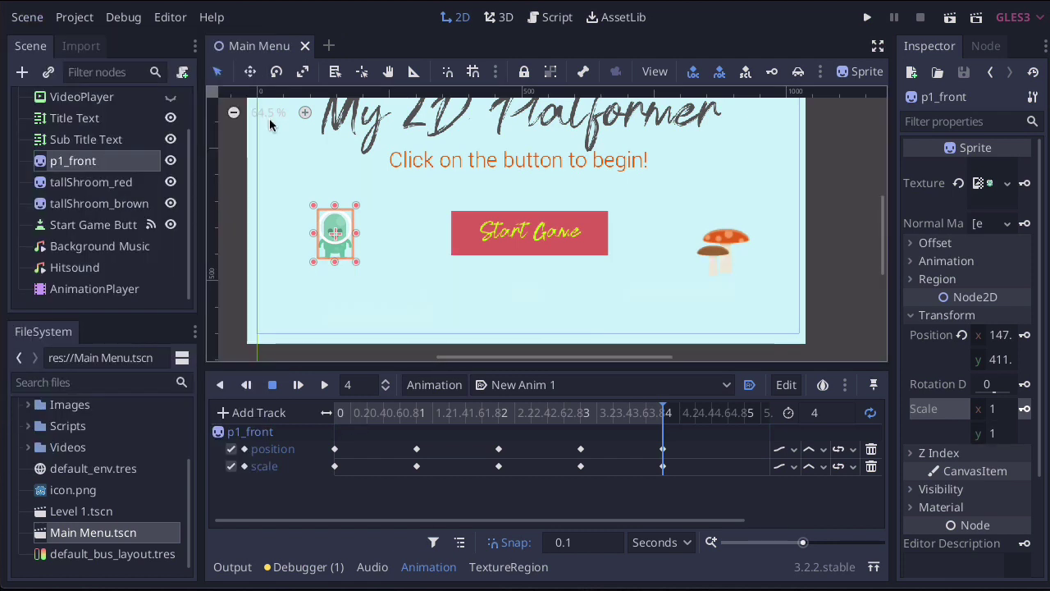
{"action": "left_click", "coordinate": [950, 18]}
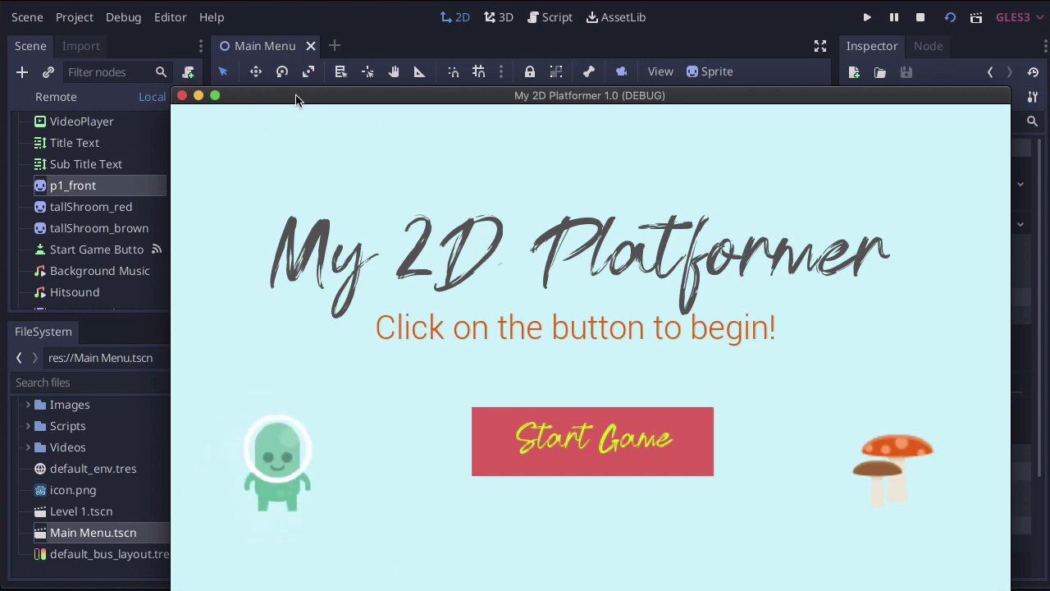
{"action": "left_click_drag", "start_coordinate": [295, 94], "coordinate": [295, 72]}
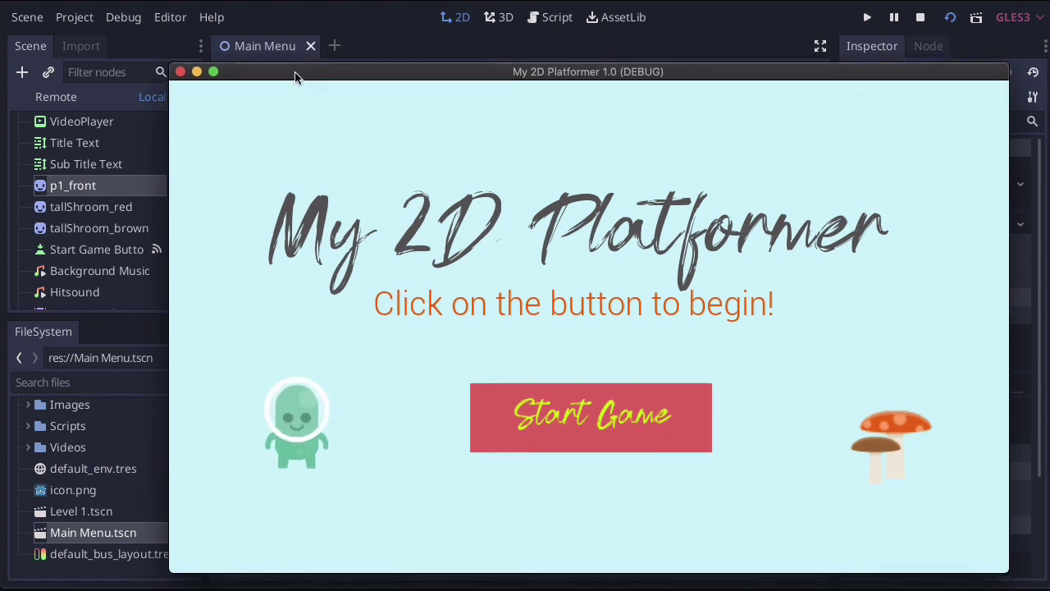
{"action": "left_click", "coordinate": [181, 72]}
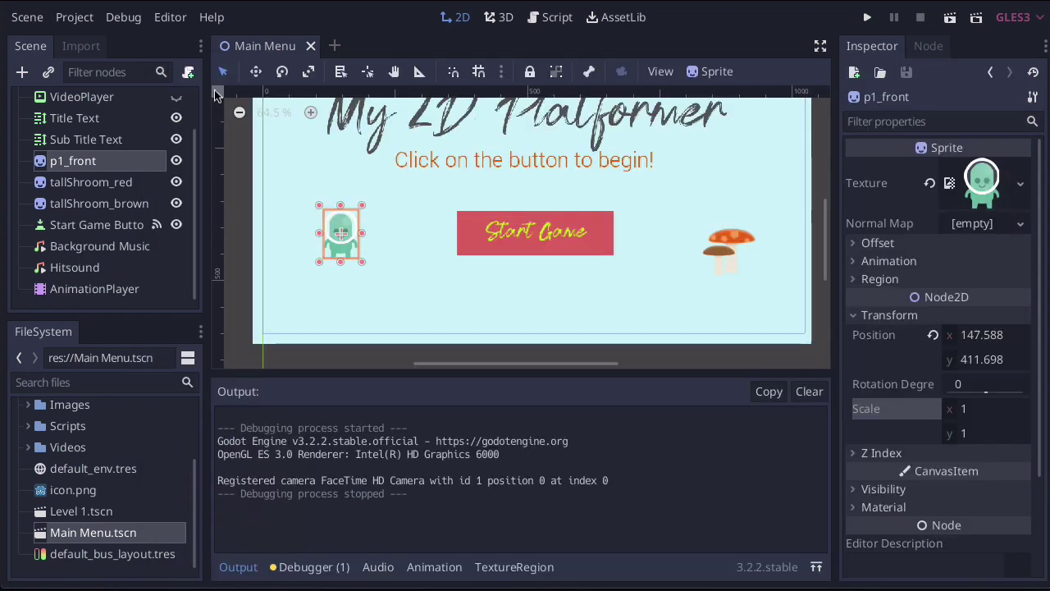
{"action": "left_click", "coordinate": [94, 289]}
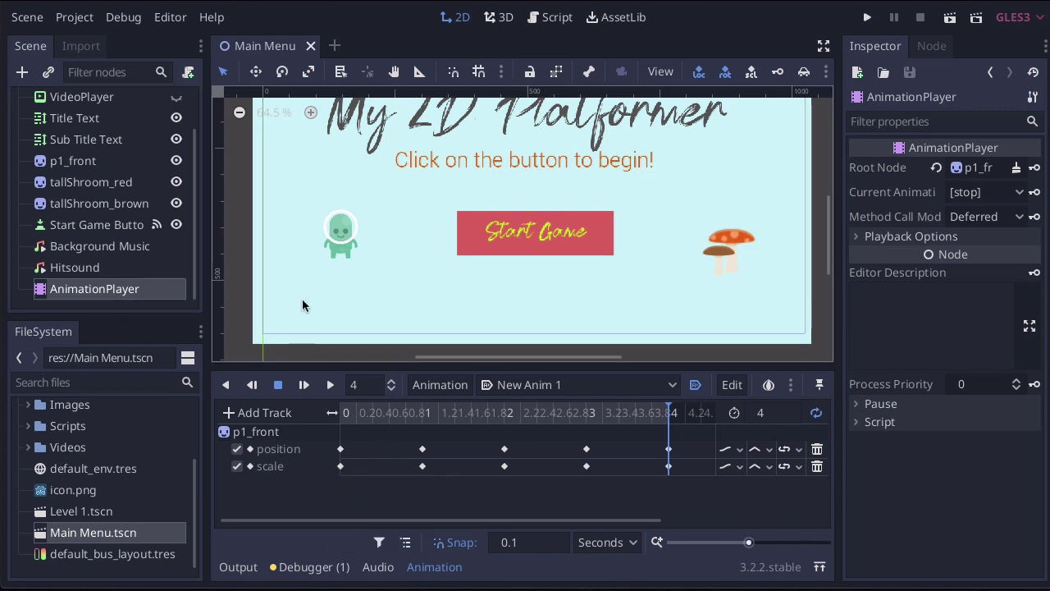
{"action": "left_click", "coordinate": [337, 244]}
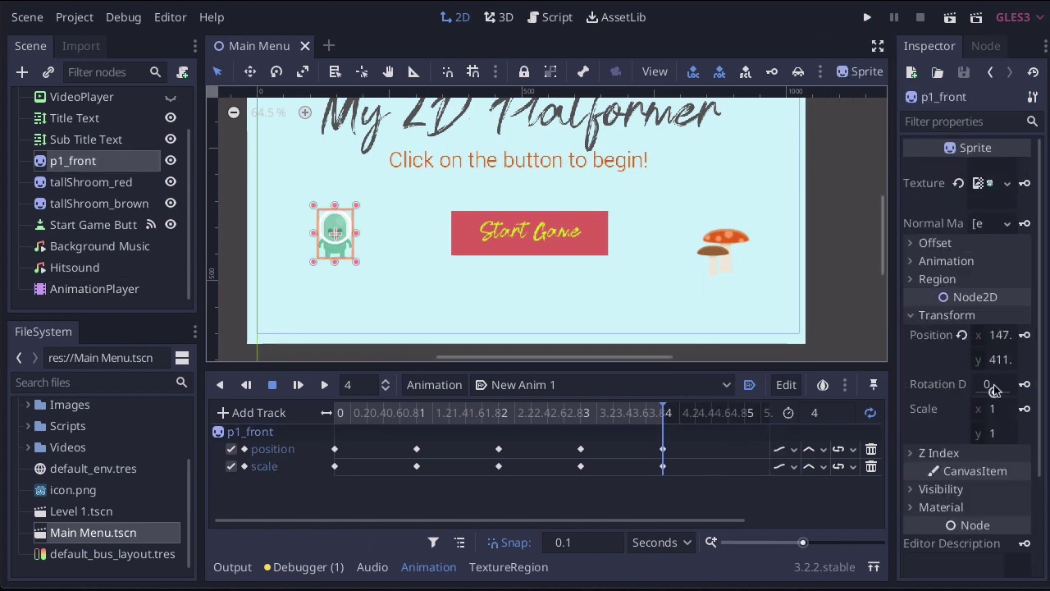
Step: Create p1_front's rotation track keyed at 0 s, then key rotation 7.6° at 1 s
{"action": "left_click_drag", "start_coordinate": [539, 433], "coordinate": [336, 431]}
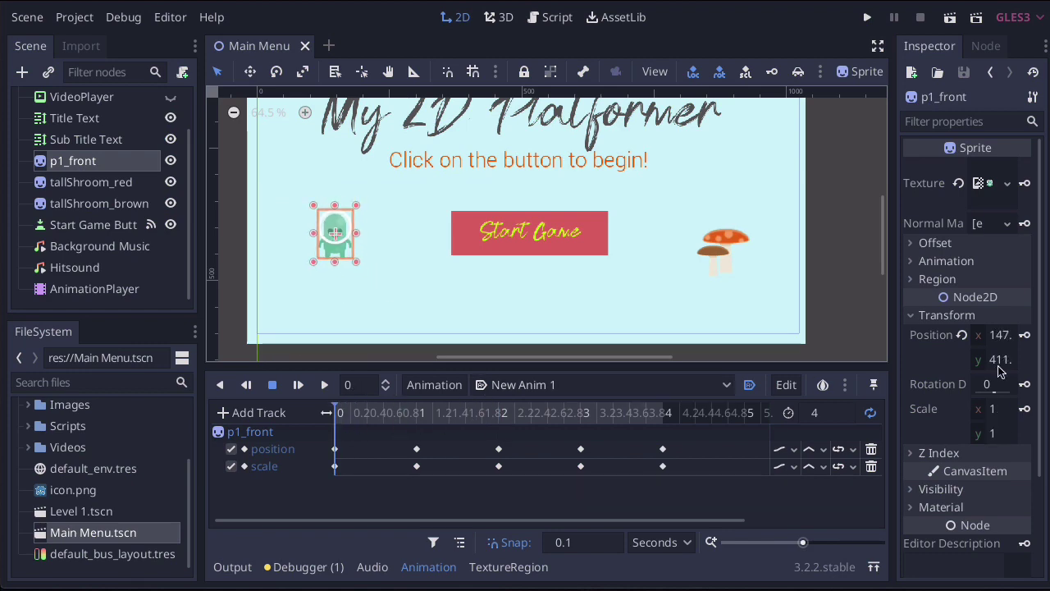
{"action": "left_click", "coordinate": [1025, 384]}
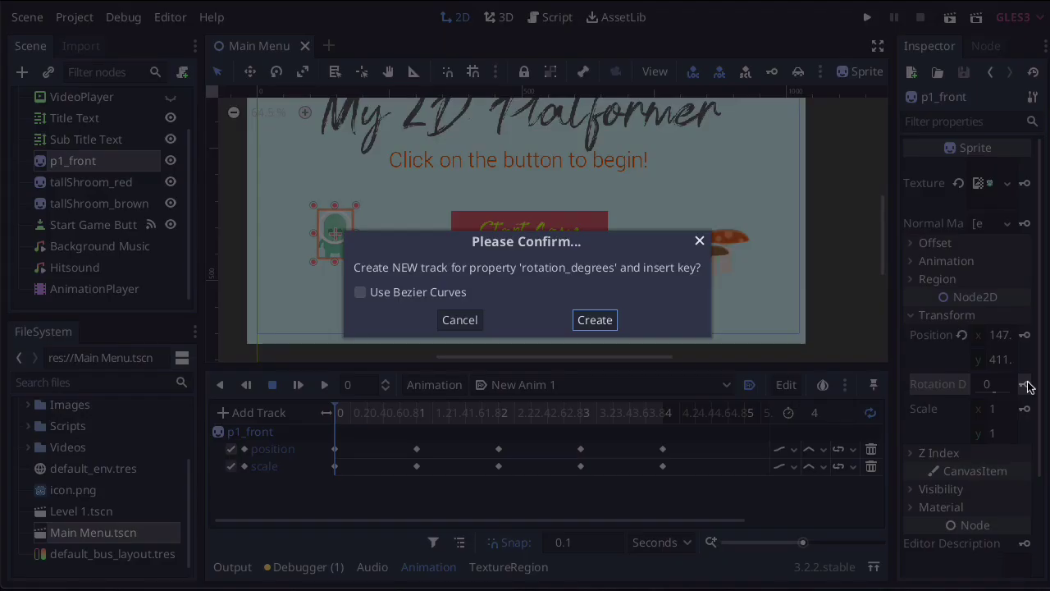
{"action": "left_click", "coordinate": [602, 321]}
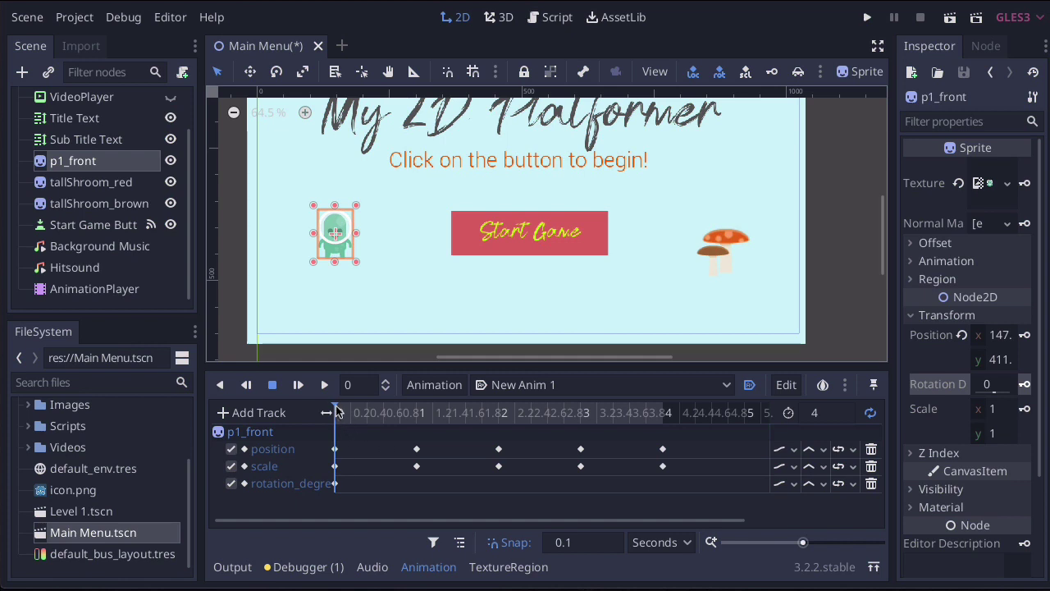
{"action": "left_click_drag", "start_coordinate": [336, 408], "coordinate": [402, 410]}
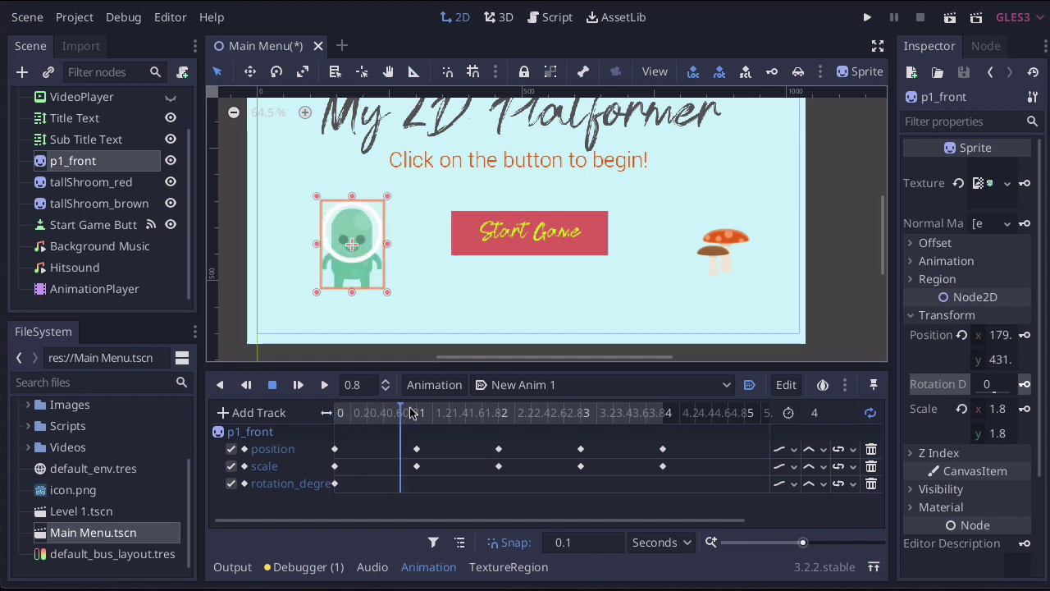
{"action": "left_click_drag", "start_coordinate": [402, 408], "coordinate": [418, 409]}
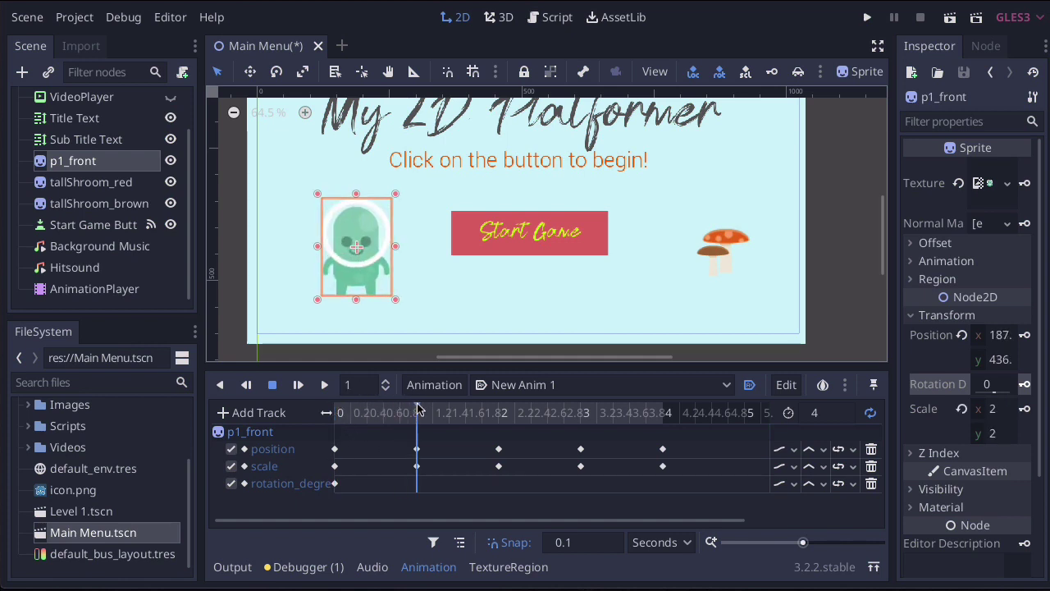
{"action": "left_click_drag", "start_coordinate": [990, 387], "coordinate": [995, 387]}
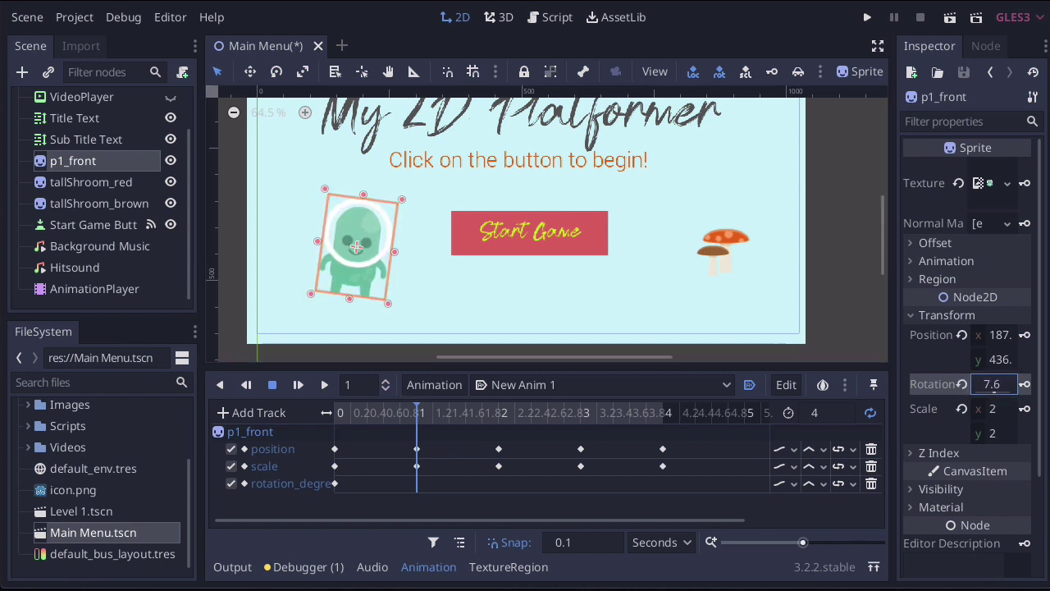
{"action": "left_click", "coordinate": [1024, 384]}
Step: Set rotation -12.8° at 2 s, key 64.6° at 3 s, and preview the animation
{"action": "left_click_drag", "start_coordinate": [419, 413], "coordinate": [499, 413]}
{"action": "left_click_drag", "start_coordinate": [991, 384], "coordinate": [861, 404]}
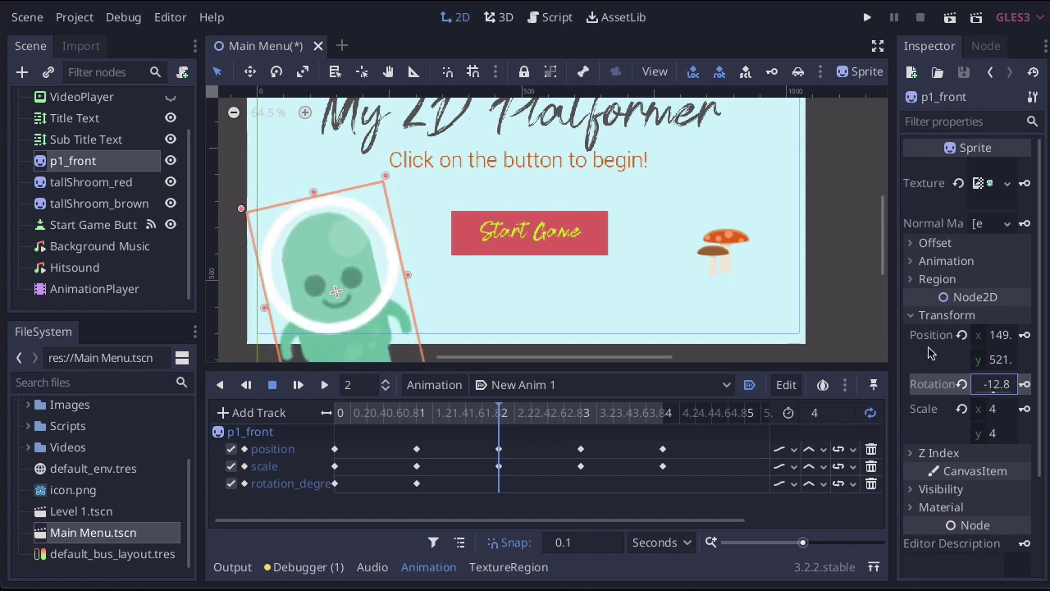
{"action": "left_click_drag", "start_coordinate": [504, 407], "coordinate": [579, 406]}
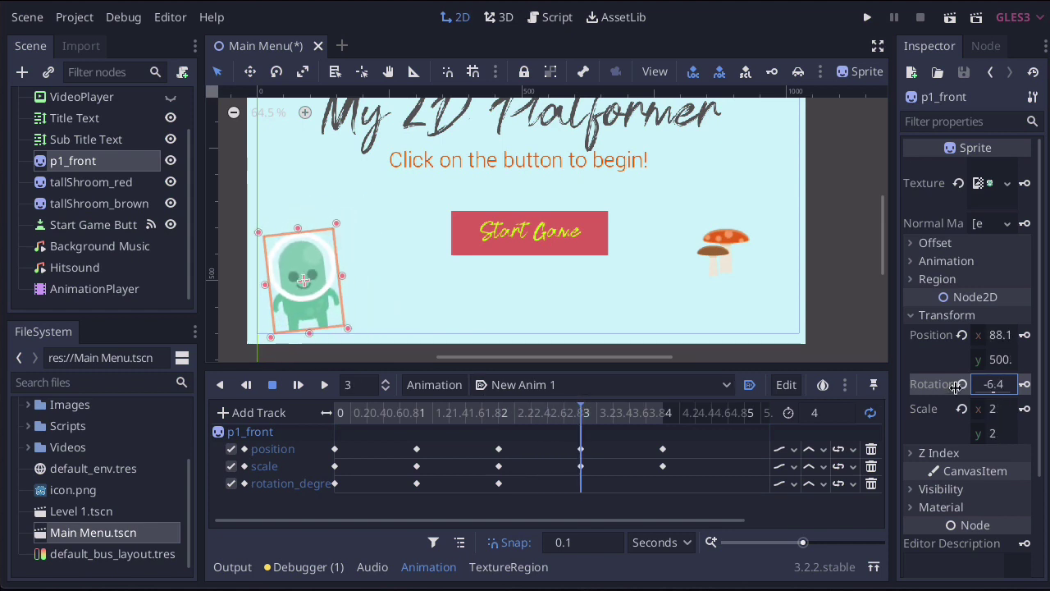
{"action": "left_click_drag", "start_coordinate": [990, 385], "coordinate": [1027, 386]}
{"action": "left_click", "coordinate": [1025, 385]}
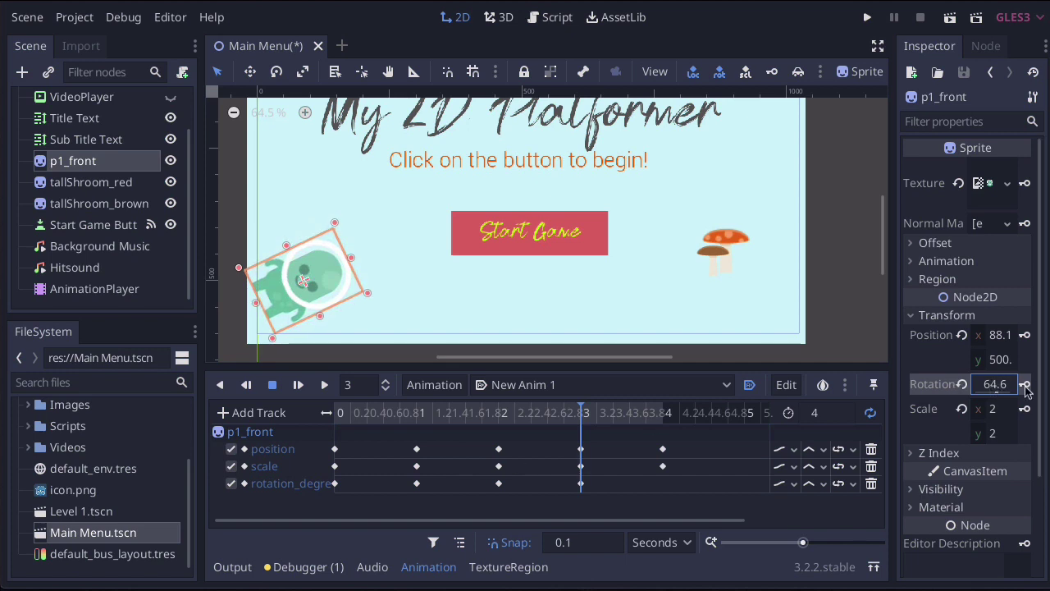
{"action": "left_click_drag", "start_coordinate": [602, 411], "coordinate": [663, 402]}
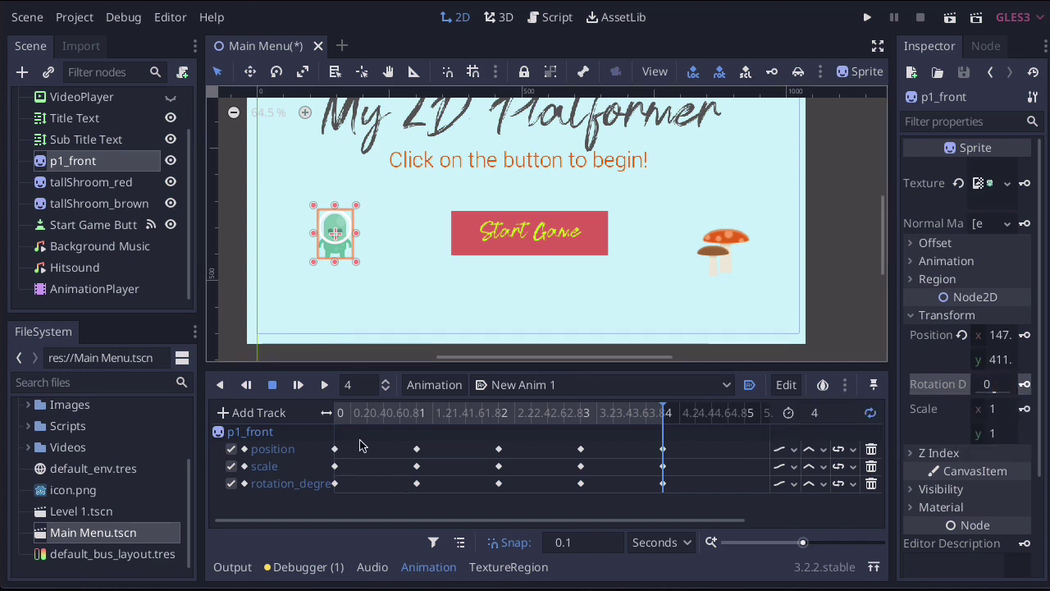
{"action": "left_click_drag", "start_coordinate": [366, 416], "coordinate": [335, 433]}
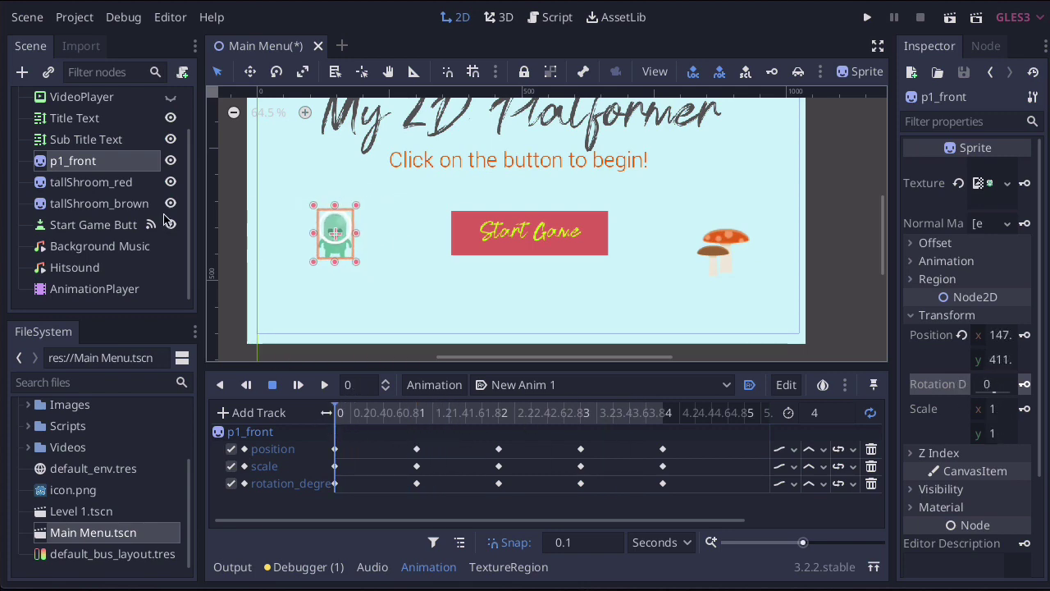
{"action": "left_click", "coordinate": [27, 16]}
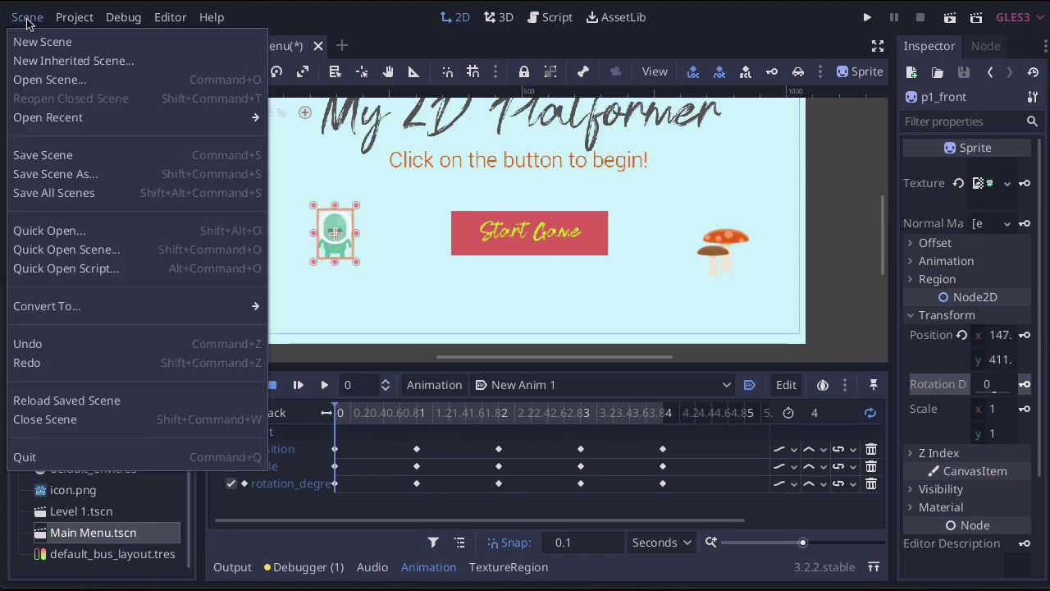
Step: Save all scenes and test-run Main Menu to confirm p1_front moves and enlarges, then collapse the debugger
{"action": "left_click", "coordinate": [71, 197]}
{"action": "left_click", "coordinate": [949, 25]}
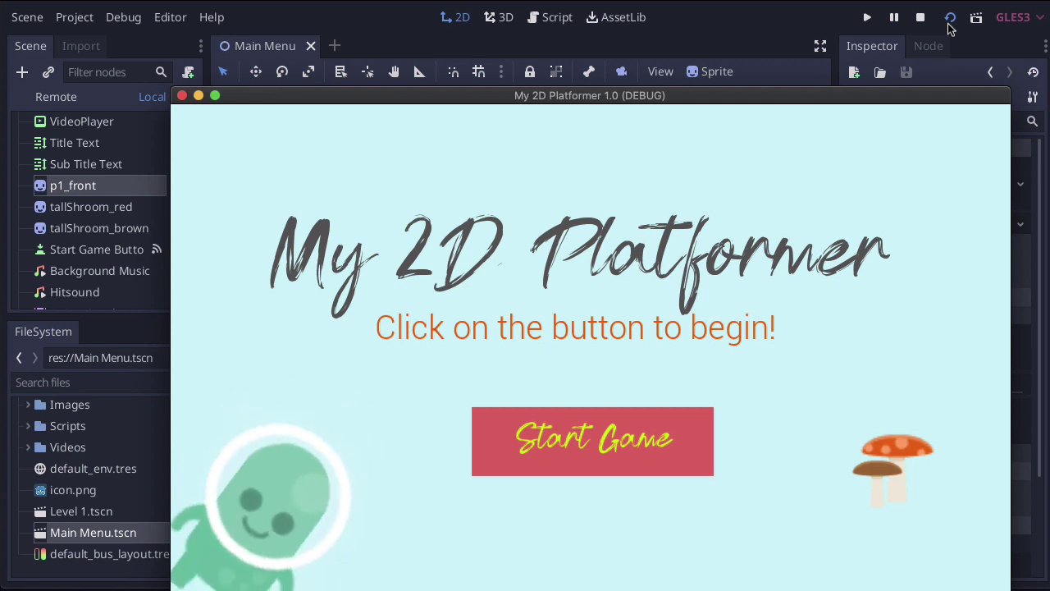
{"action": "left_click", "coordinate": [183, 97]}
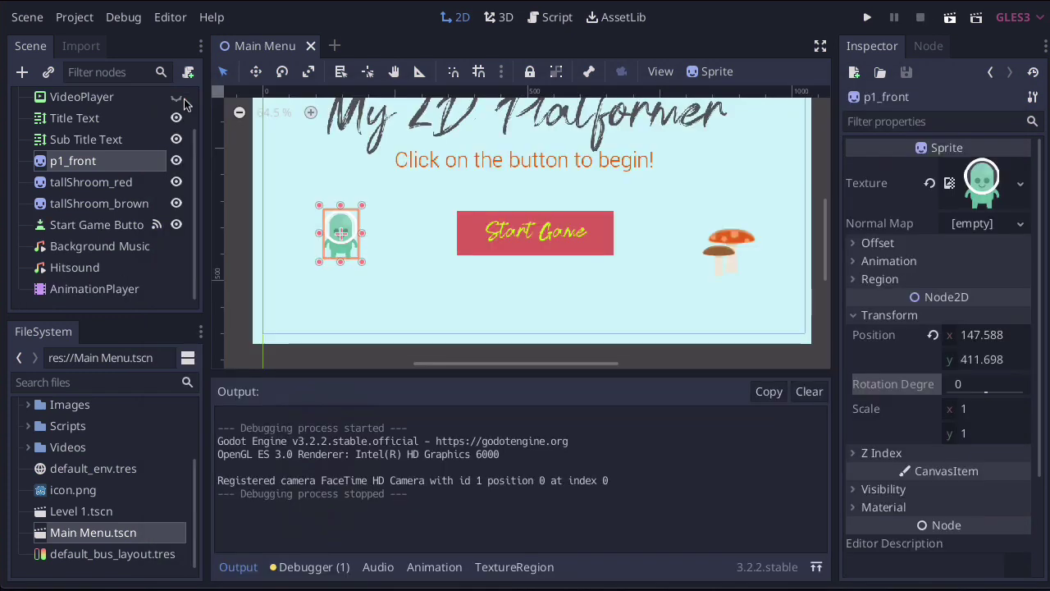
{"action": "left_click", "coordinate": [314, 566]}
{"action": "left_click", "coordinate": [315, 566]}
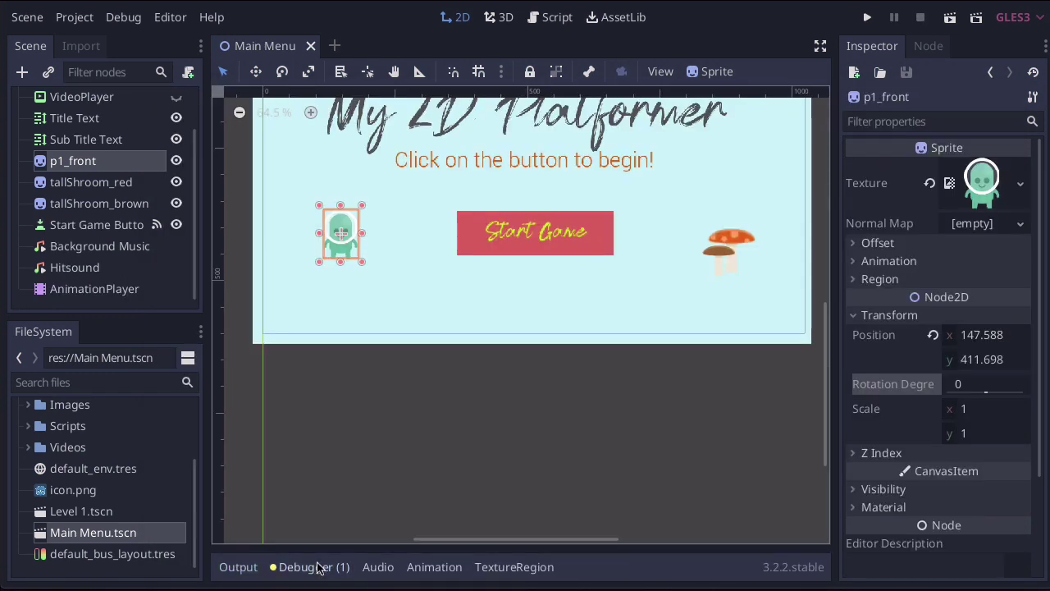